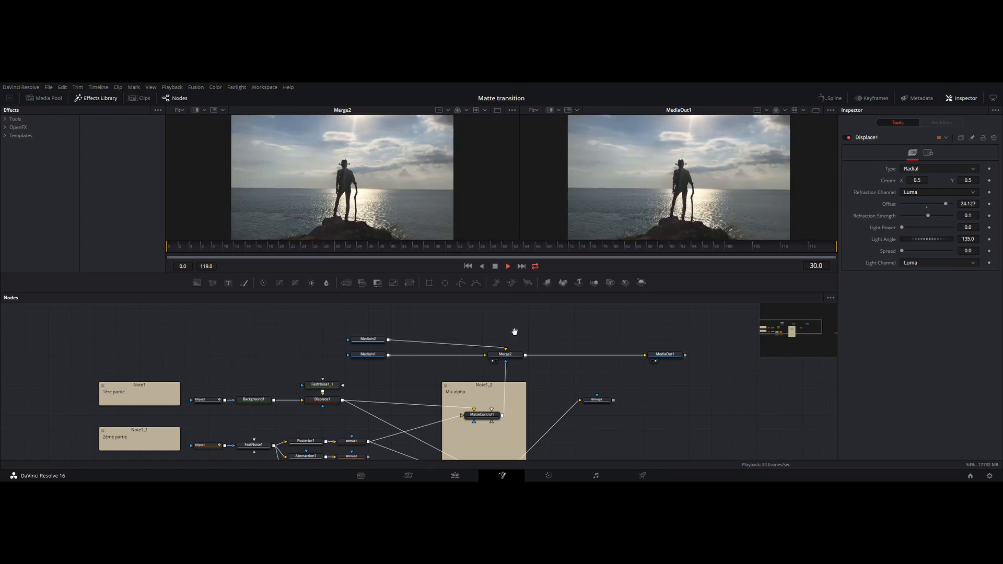
Step: View the MediaIn2 source clip and the MediaIn1 source clip in the first viewer
{"action": "left_click_drag", "start_coordinate": [514, 332], "coordinate": [535, 316]}
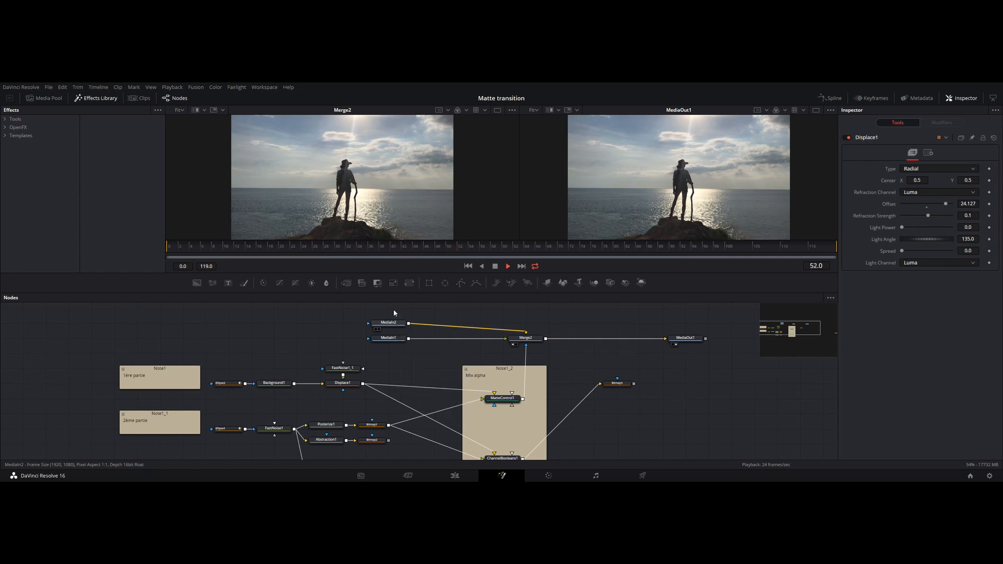
{"action": "key", "text": "1"}
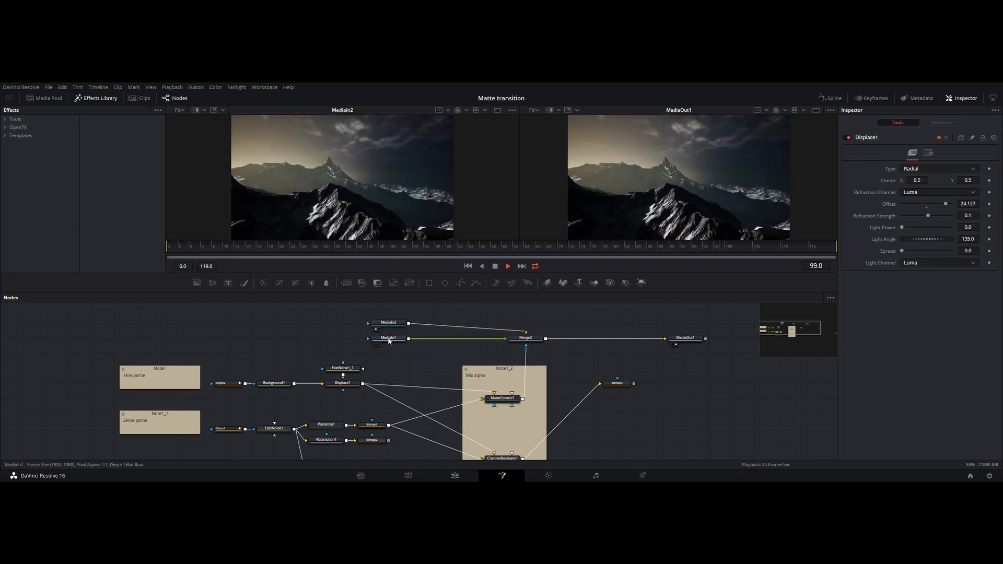
{"action": "key", "text": "1"}
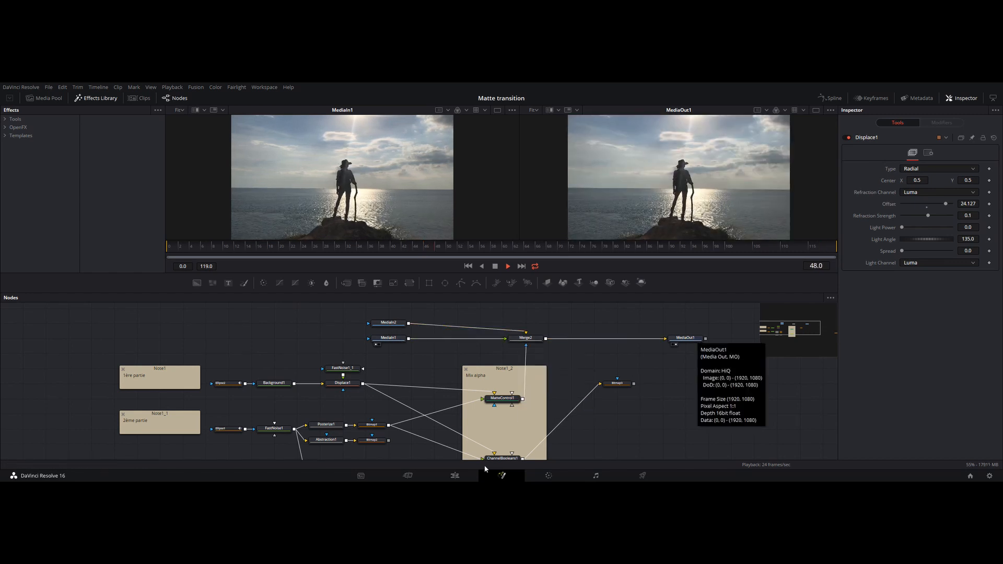
Step: On the Edit page, stack the Norway mountain clip above the traveler girl clip after the Fusion Composition and bring up the New Fusion Clip command
{"action": "left_click", "coordinate": [455, 475]}
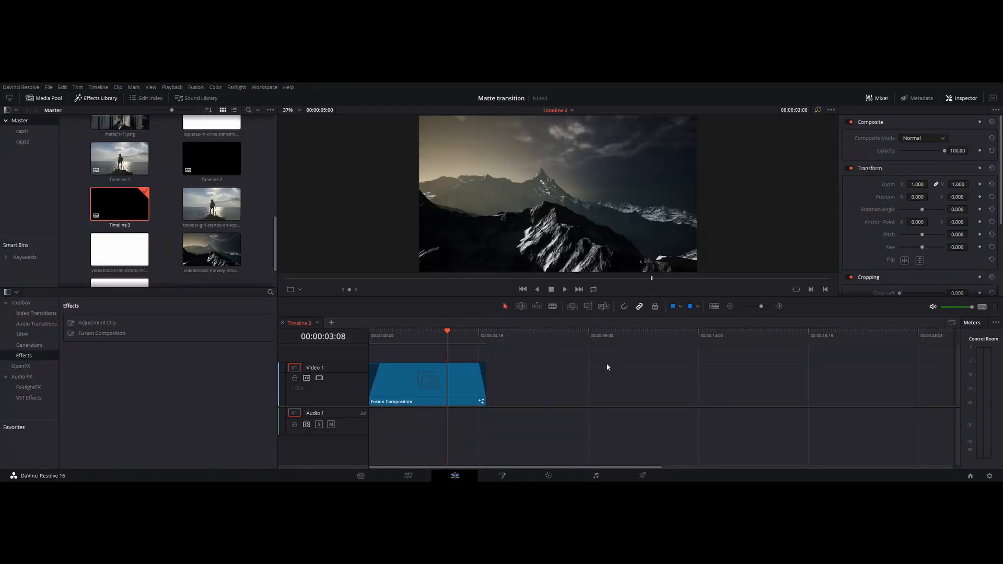
{"action": "left_click_drag", "start_coordinate": [212, 204], "coordinate": [602, 365]}
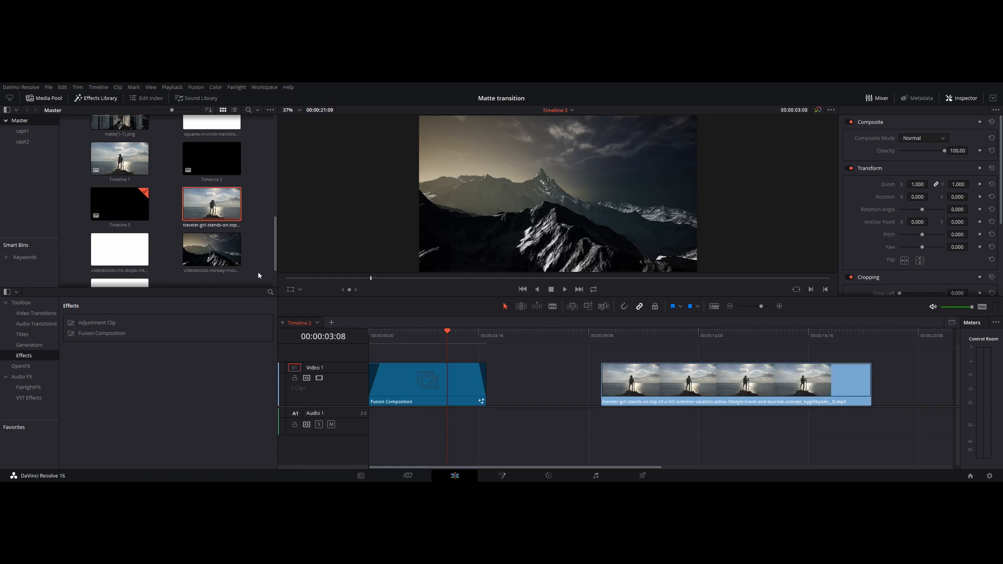
{"action": "left_click_drag", "start_coordinate": [557, 340], "coordinate": [642, 370]}
{"action": "left_click_drag", "start_coordinate": [577, 360], "coordinate": [646, 384]}
{"action": "right_click", "coordinate": [645, 384]}
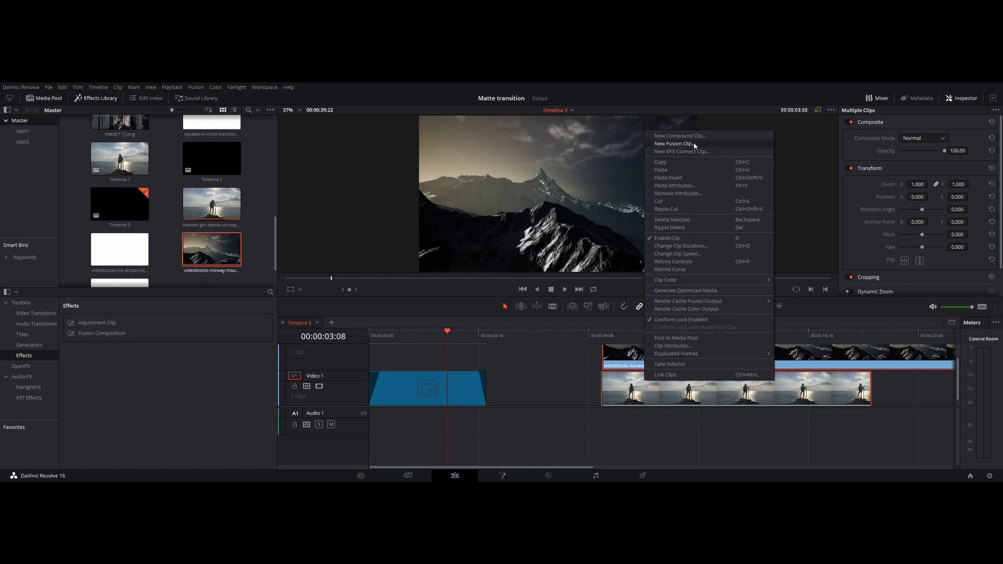
Step: Dismiss the clip commands, delete the two stacked demo clips from the timeline and return to the Fusion page
{"action": "left_click", "coordinate": [572, 373]}
{"action": "left_click_drag", "start_coordinate": [584, 361], "coordinate": [656, 403]}
{"action": "key", "text": "Delete"}
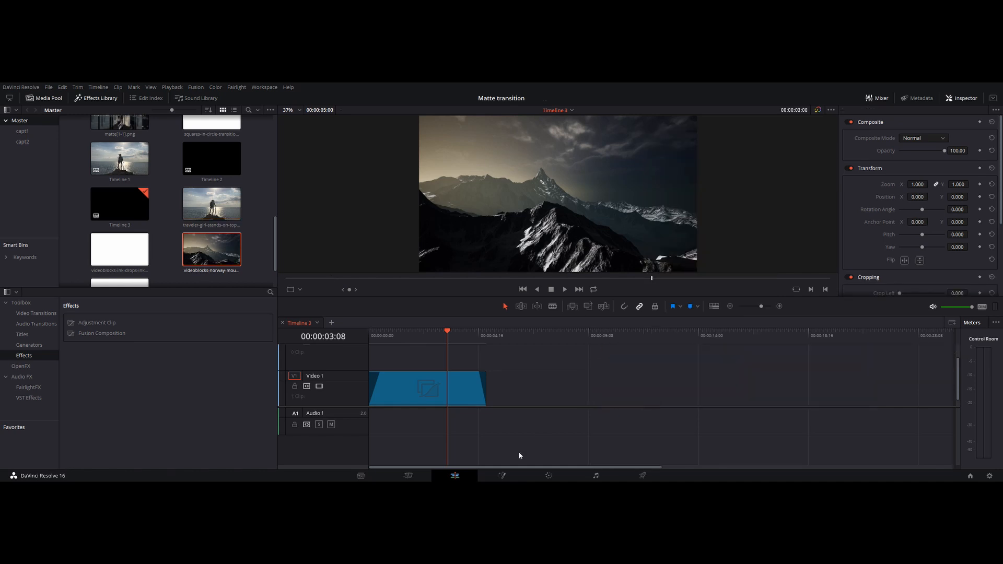
{"action": "left_click", "coordinate": [500, 475]}
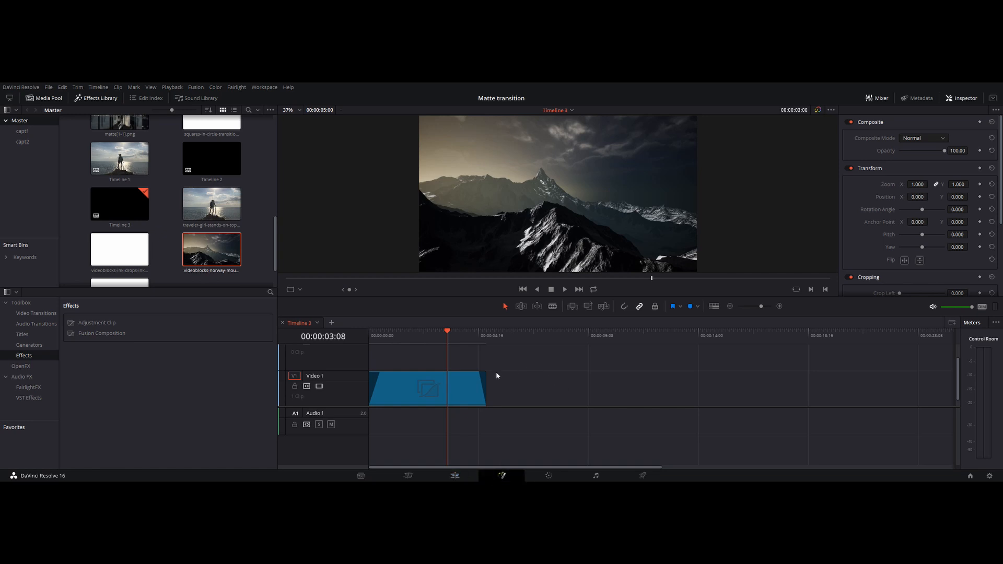
Step: View Background1 in the first viewer, bring up Ellipse2's settings and scrub the timeline to examine the growing ellipse mask
{"action": "left_click_drag", "start_coordinate": [577, 365], "coordinate": [583, 348]}
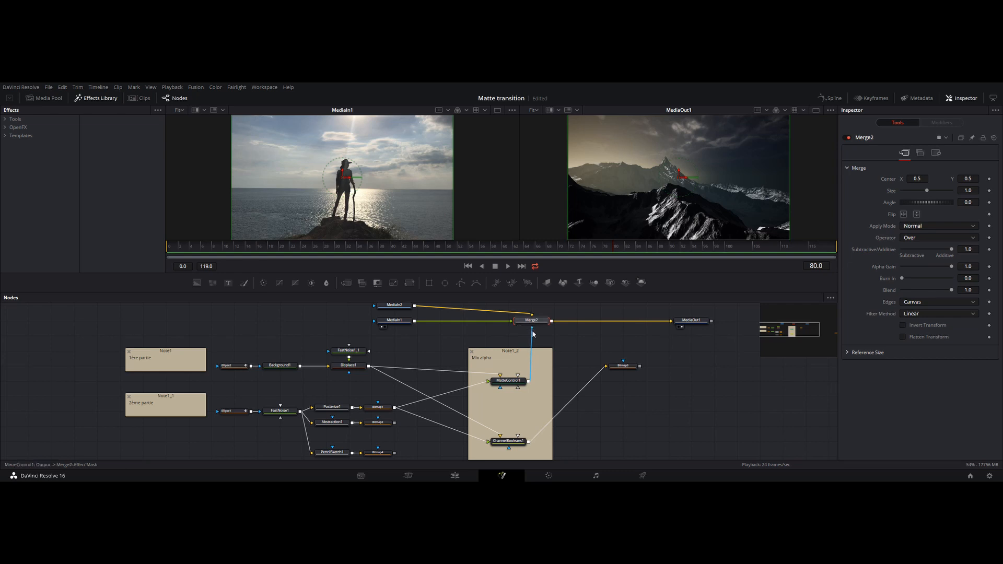
{"action": "left_click_drag", "start_coordinate": [530, 379], "coordinate": [529, 380]}
{"action": "left_click_drag", "start_coordinate": [282, 366], "coordinate": [286, 190]}
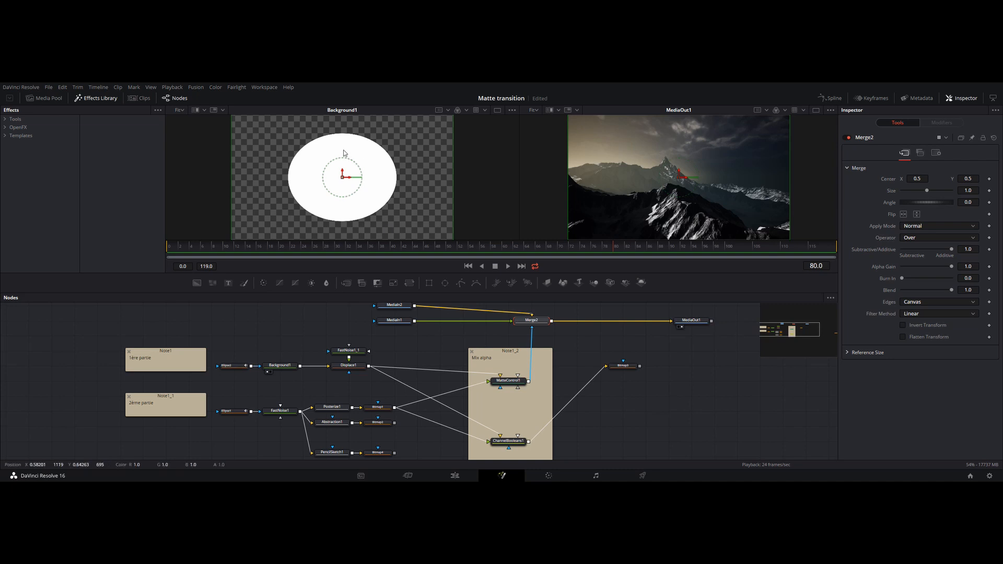
{"action": "left_click", "coordinate": [236, 368]}
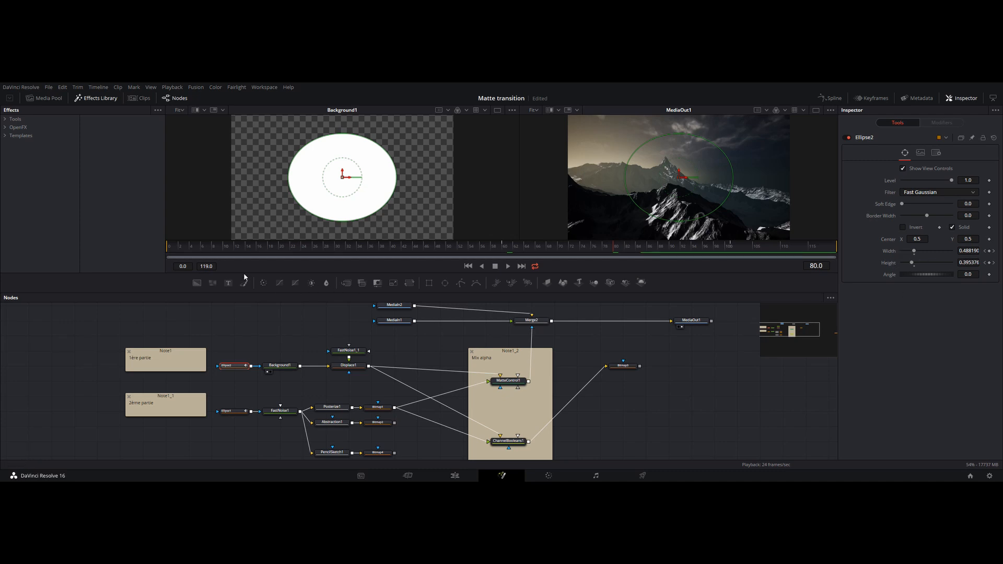
{"action": "left_click", "coordinate": [324, 242]}
{"action": "left_click_drag", "start_coordinate": [324, 243], "coordinate": [565, 247]}
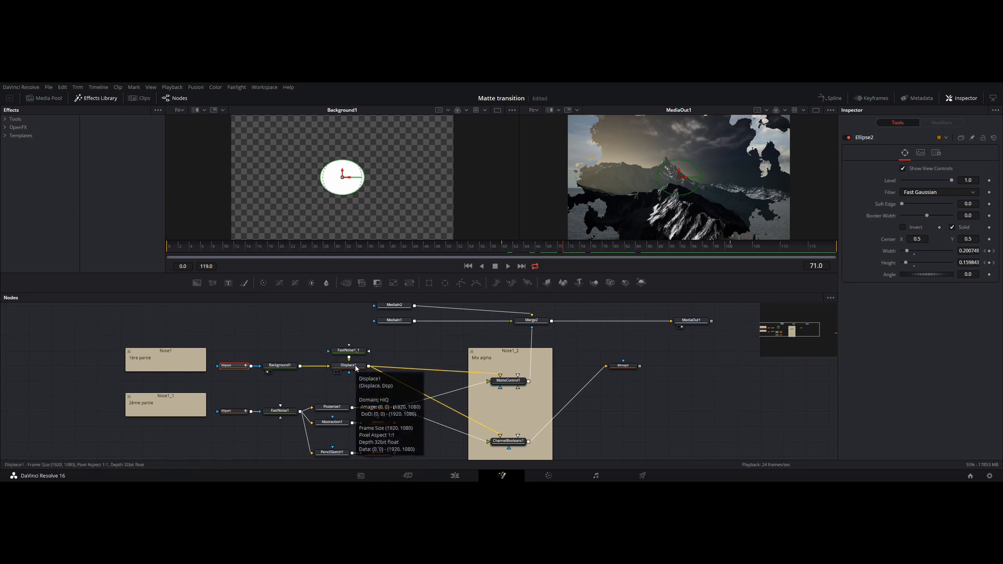
Step: Compare the Displace1 output with the FastNoise1_1 pattern in the first viewer and review FastNoise1_1's noise settings
{"action": "left_click_drag", "start_coordinate": [355, 368], "coordinate": [359, 199]}
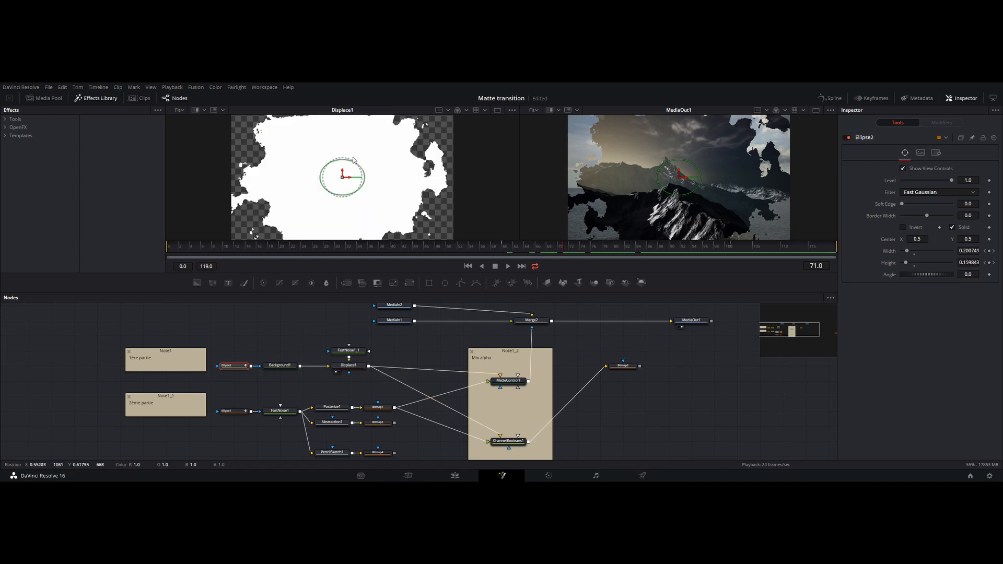
{"action": "left_click", "coordinate": [355, 351]}
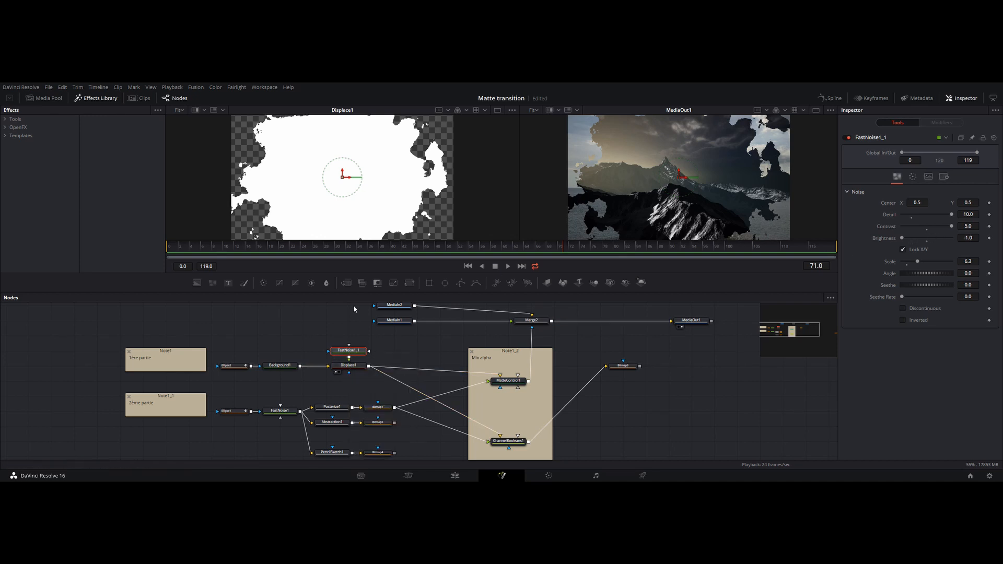
{"action": "left_click_drag", "start_coordinate": [348, 351], "coordinate": [346, 183]}
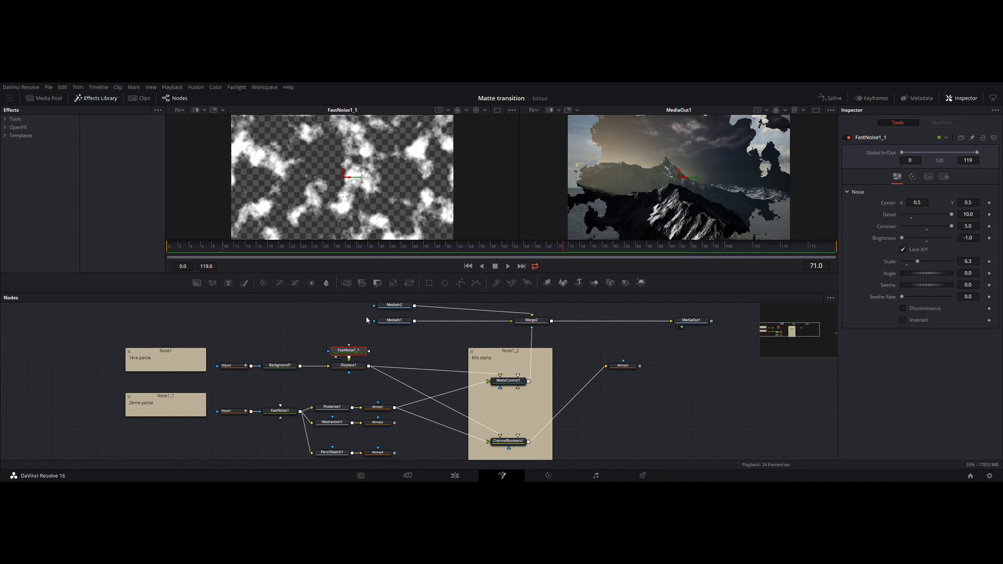
{"action": "left_click", "coordinate": [337, 372]}
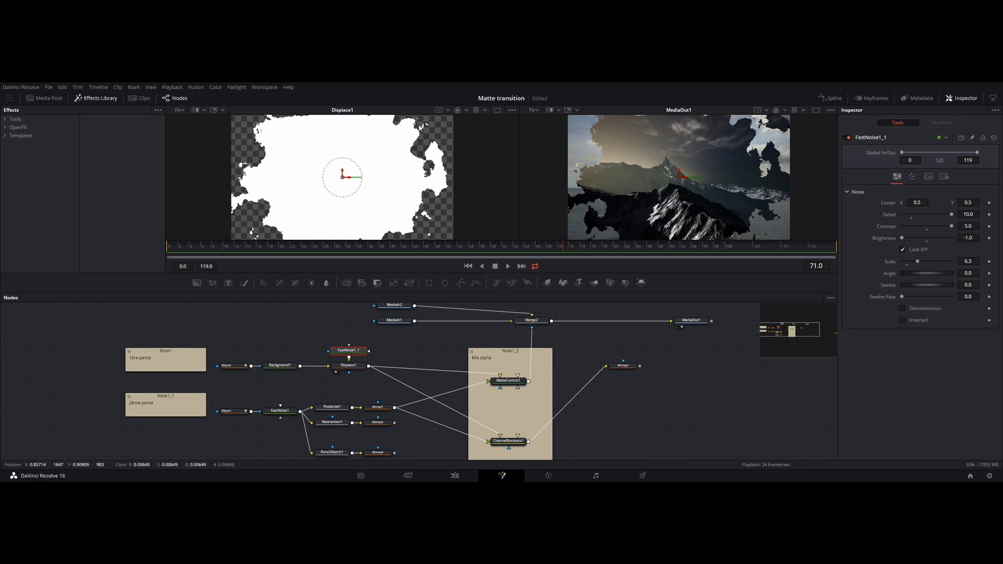
Step: Bring up Displace1's settings and scrub through the transition to frame 72 to compare the displaced mask with the final output
{"action": "left_click", "coordinate": [348, 365]}
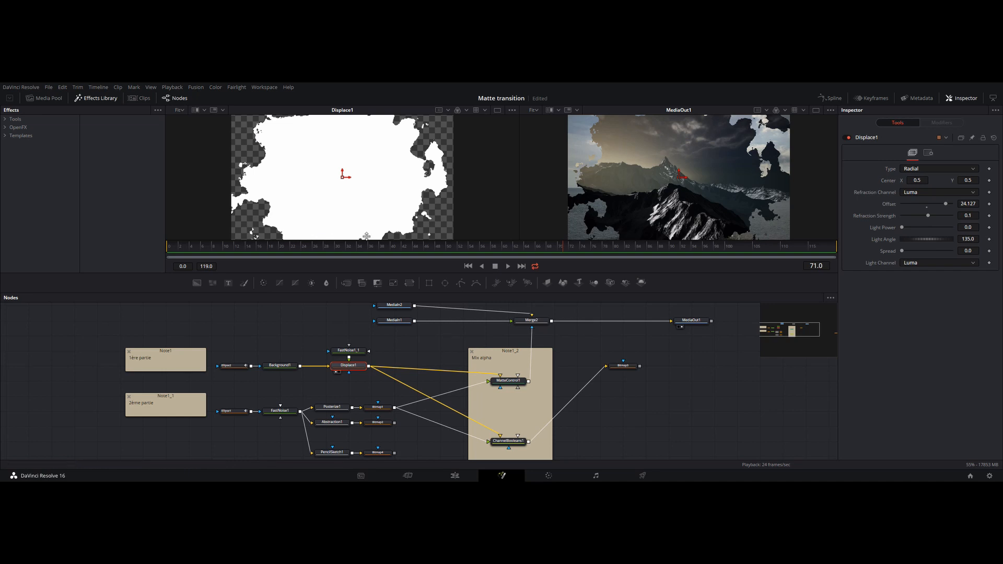
{"action": "left_click_drag", "start_coordinate": [495, 249], "coordinate": [561, 251]}
{"action": "left_click_drag", "start_coordinate": [540, 248], "coordinate": [517, 248]}
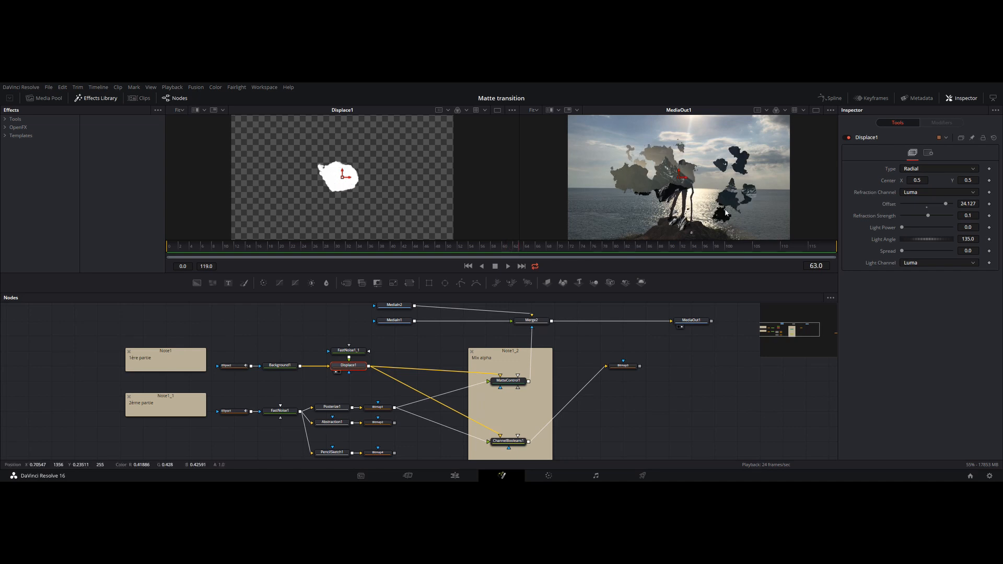
{"action": "left_click", "coordinate": [547, 249]}
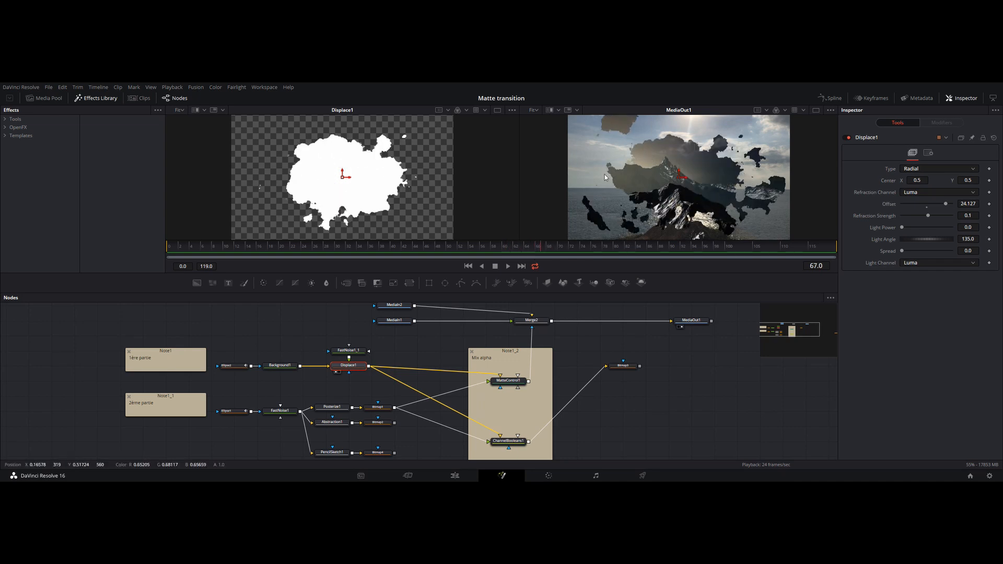
{"action": "left_click", "coordinate": [571, 248]}
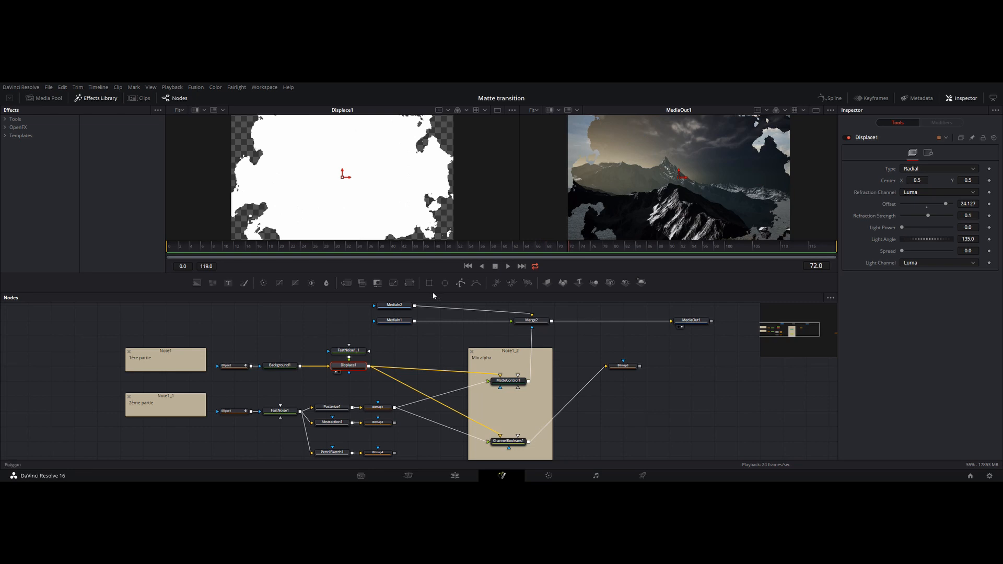
Step: Compare the second part's Ellipse1 mask and FastNoise1 output in the first viewer
{"action": "left_click_drag", "start_coordinate": [415, 347], "coordinate": [431, 319]}
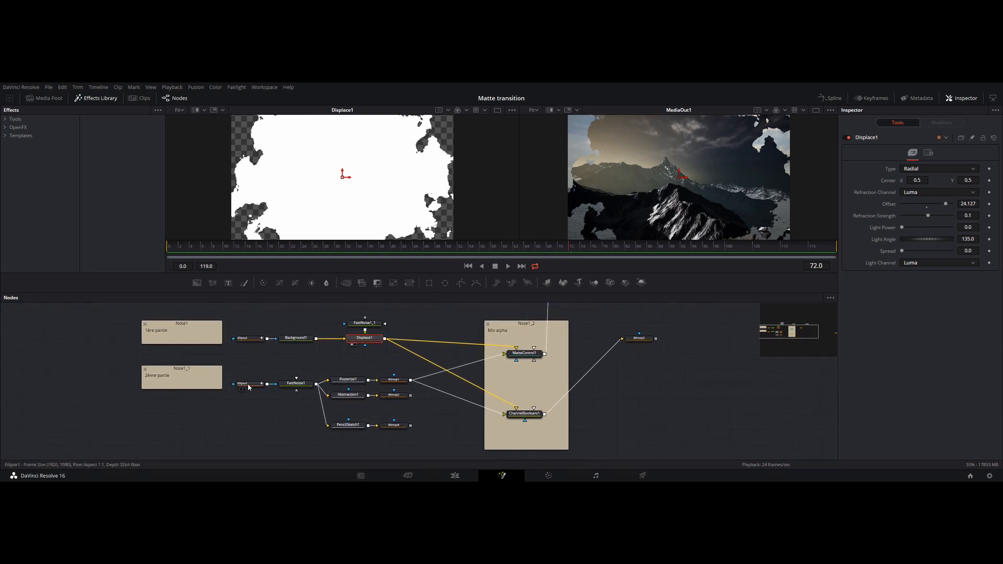
{"action": "mouse_move", "coordinate": [248, 387]}
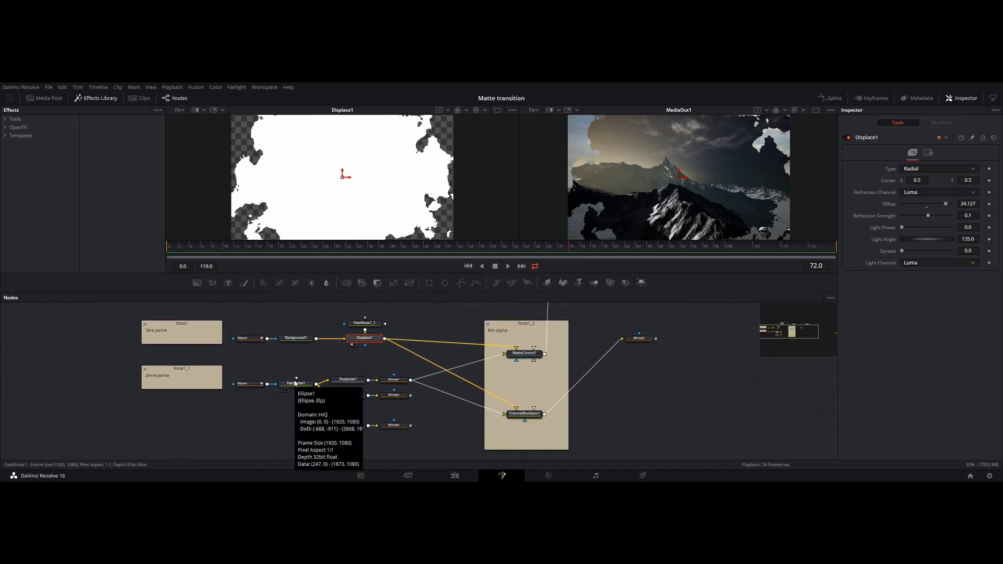
{"action": "left_click", "coordinate": [241, 389]}
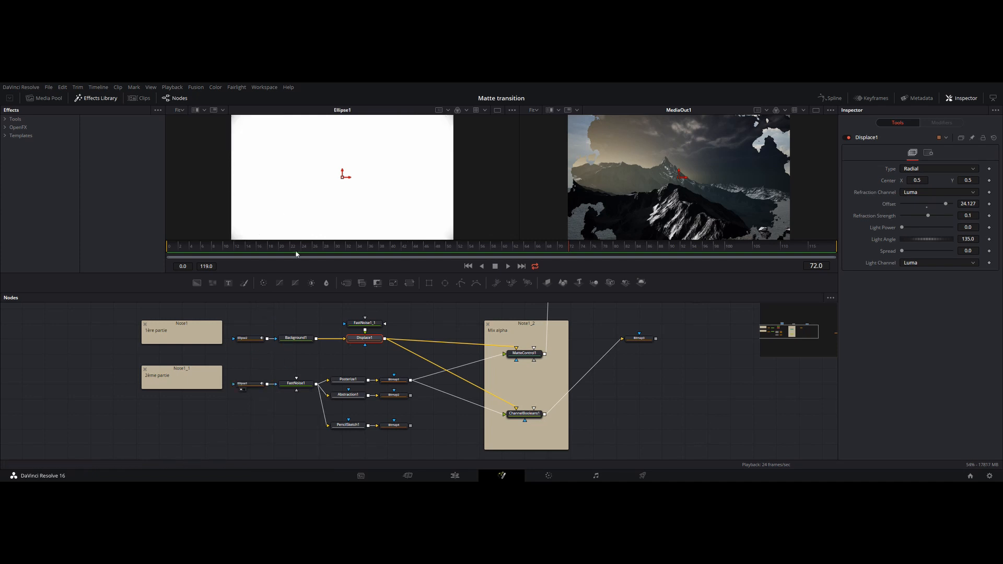
{"action": "left_click", "coordinate": [283, 390]}
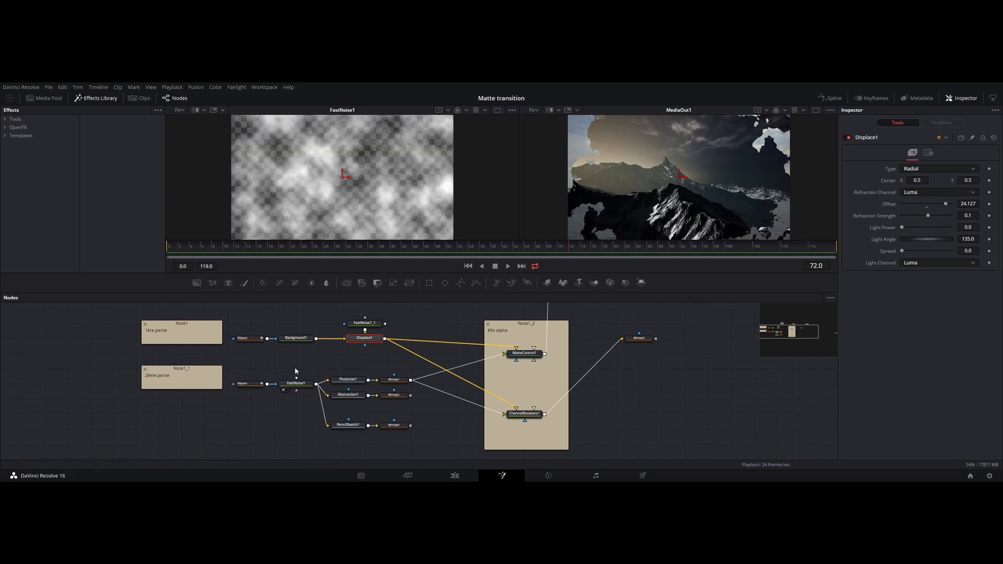
{"action": "left_click", "coordinate": [243, 389]}
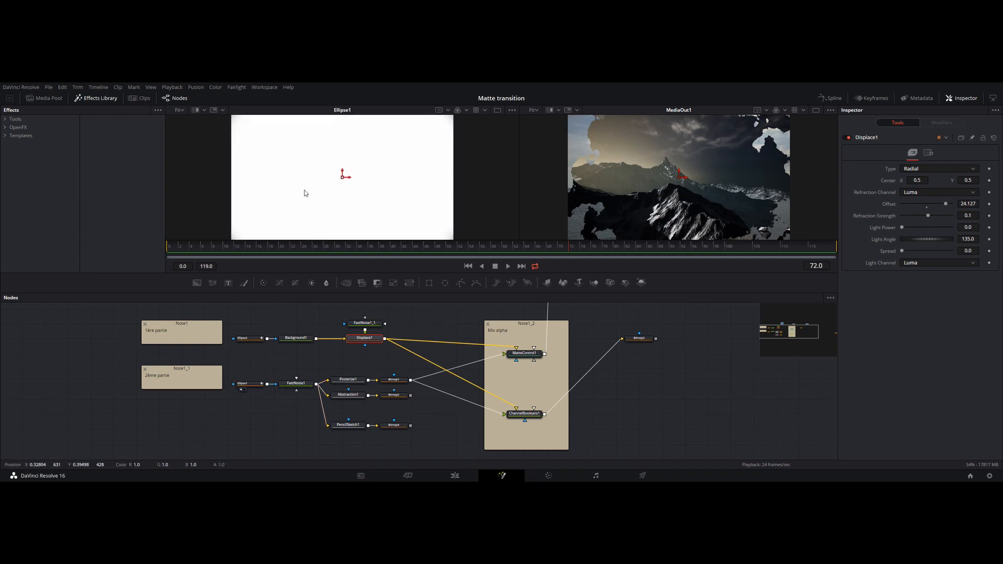
{"action": "left_click", "coordinate": [284, 390]}
Step: Scrub to frame 59 with Ellipse1's settings shown to examine how its animated mask reveals FastNoise1
{"action": "left_click_drag", "start_coordinate": [387, 246], "coordinate": [472, 249]}
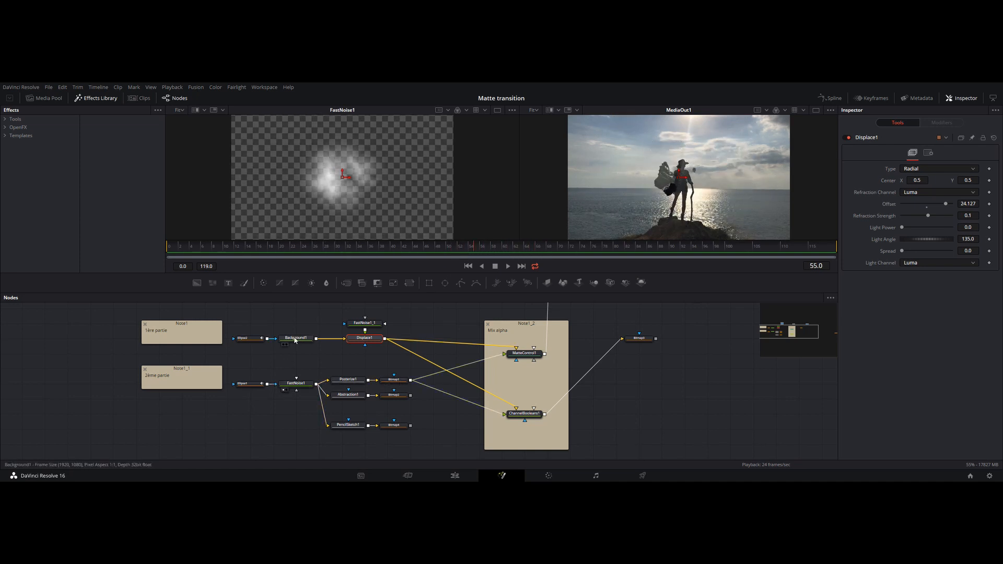
{"action": "left_click", "coordinate": [252, 384]}
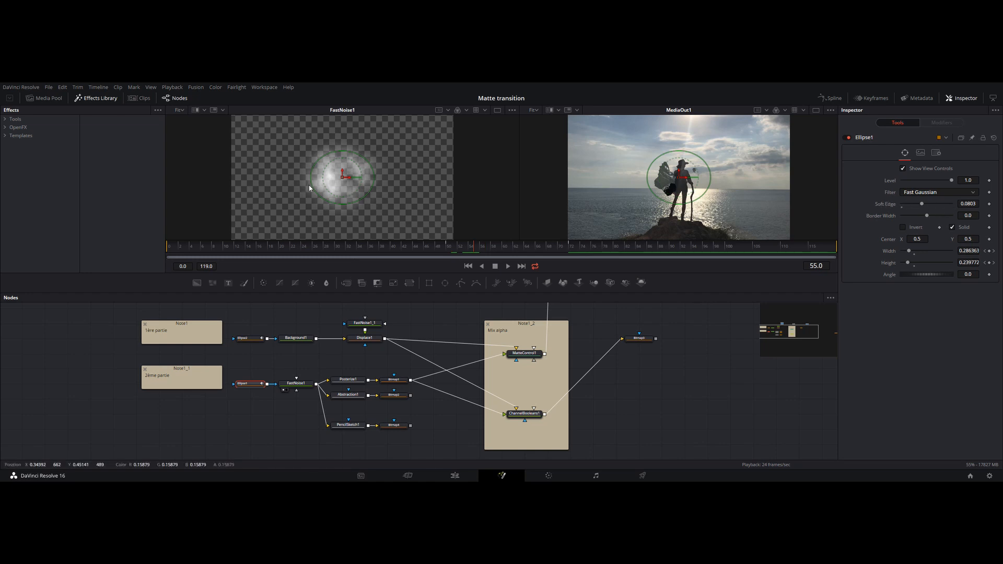
{"action": "left_click_drag", "start_coordinate": [484, 245], "coordinate": [496, 245]}
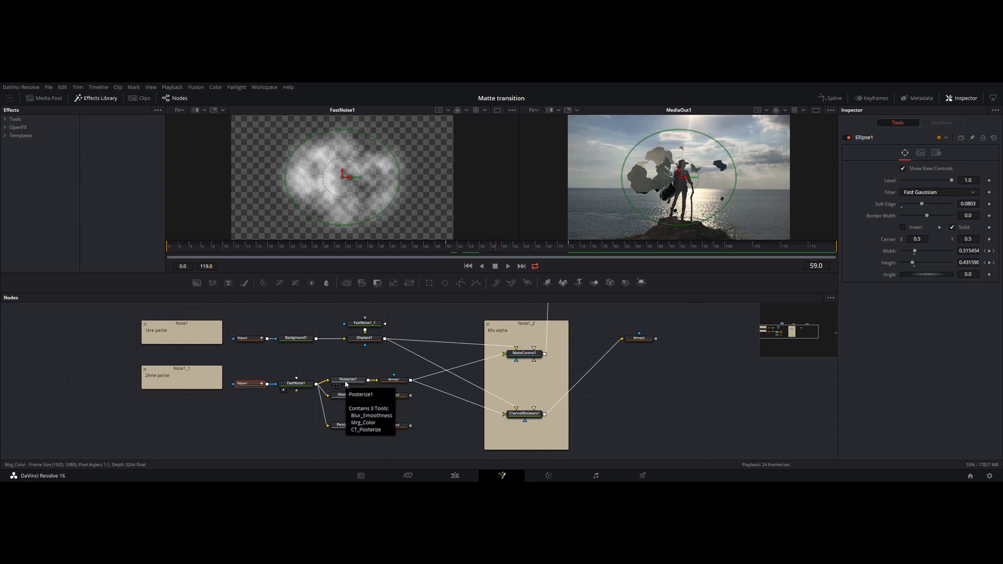
Step: Locate the Posterize effect among the Looks templates, search the tool selector for "post" and close it without adding anything
{"action": "left_click", "coordinate": [4, 136]}
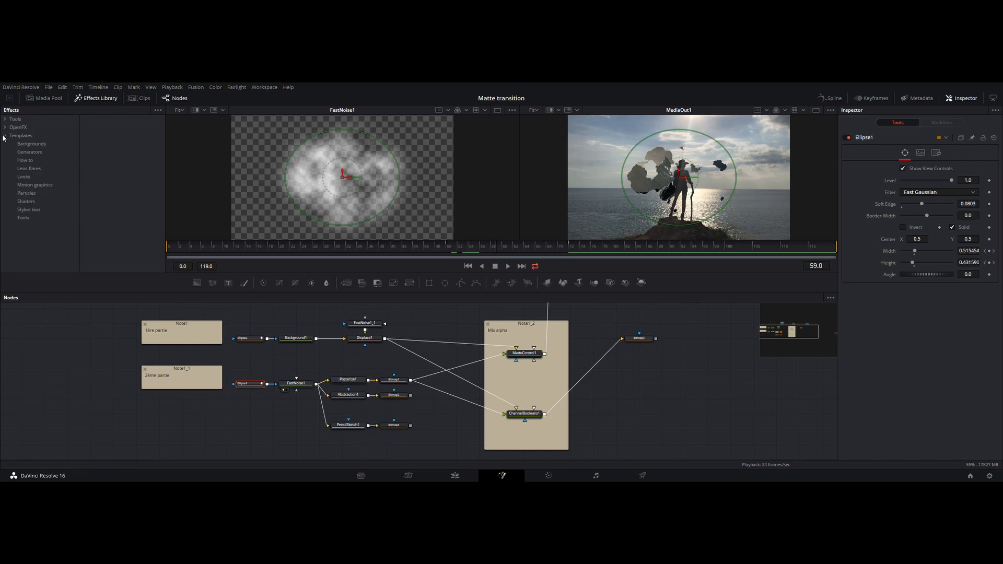
{"action": "left_click", "coordinate": [23, 177]}
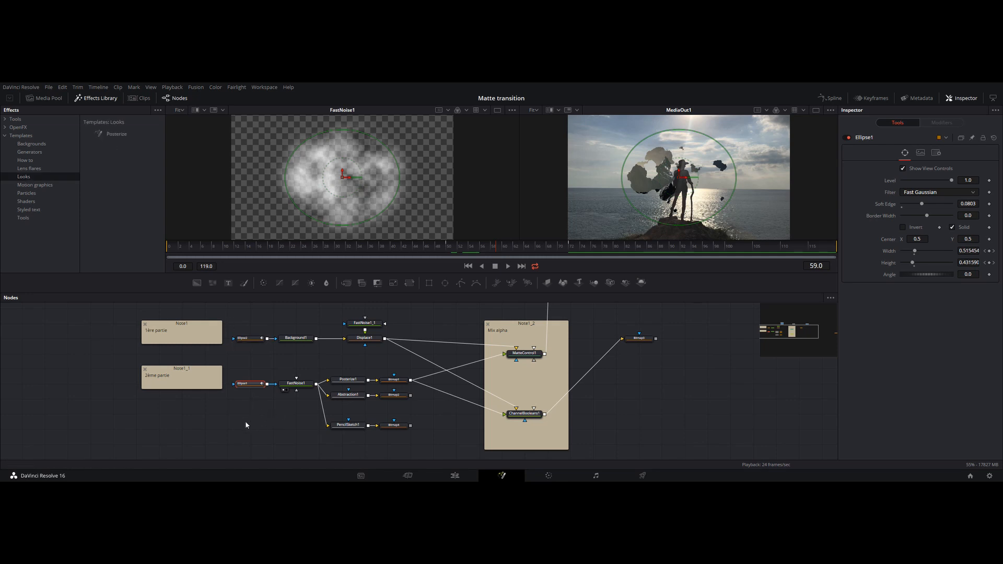
{"action": "key", "text": "shift+space"}
{"action": "type", "text": "un"}
{"action": "key", "text": "BackSpace"}
{"action": "key", "text": "BackSpace"}
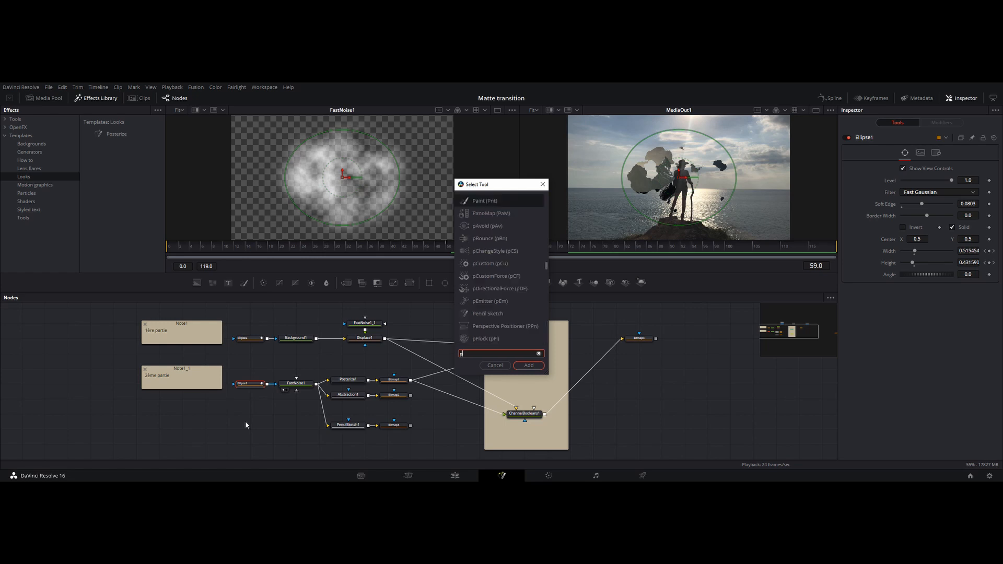
{"action": "type", "text": "post"}
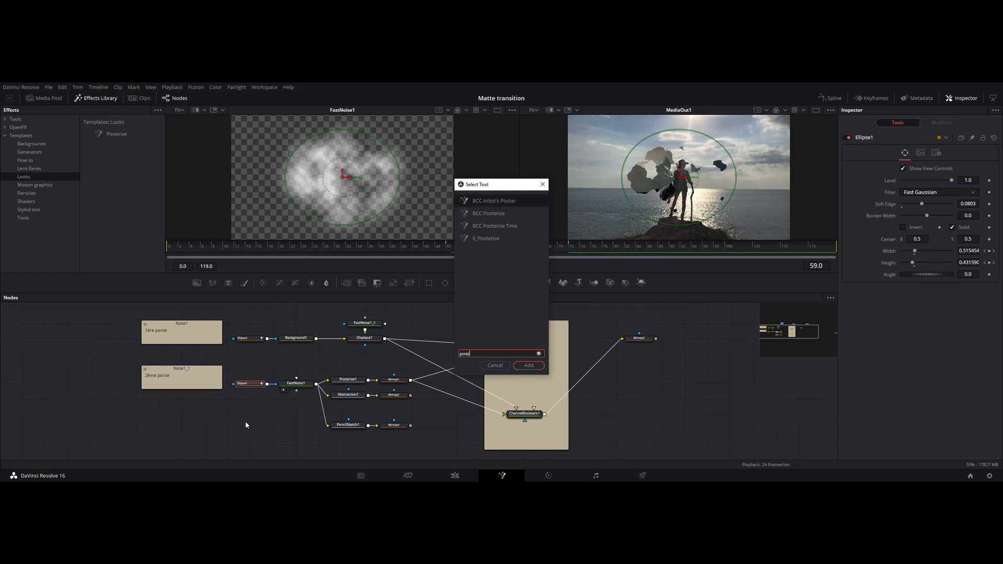
{"action": "left_click", "coordinate": [494, 365]}
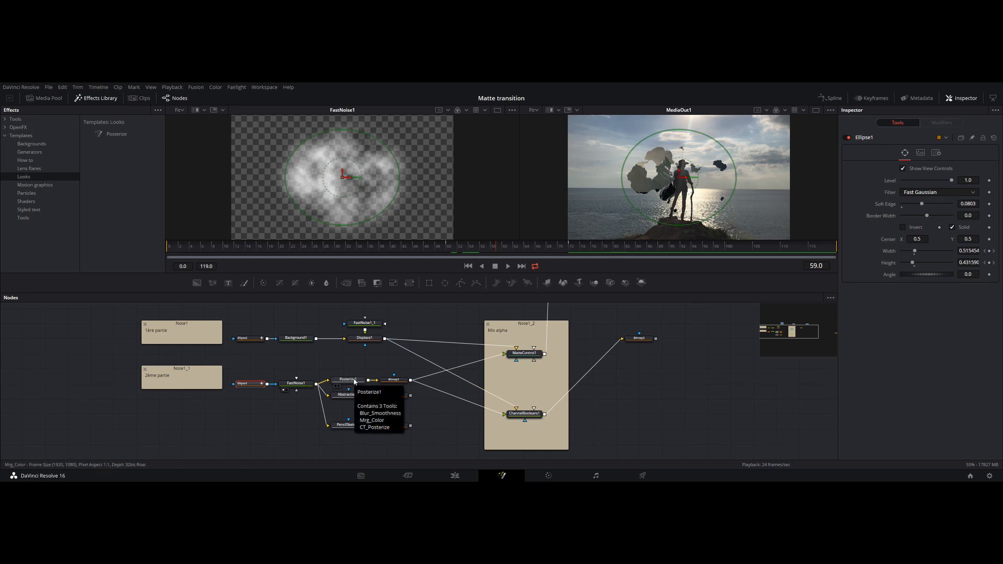
Step: View Posterize1 in the first viewer and bring up its smoothness, color mix and steps settings
{"action": "left_click_drag", "start_coordinate": [354, 382], "coordinate": [346, 213]}
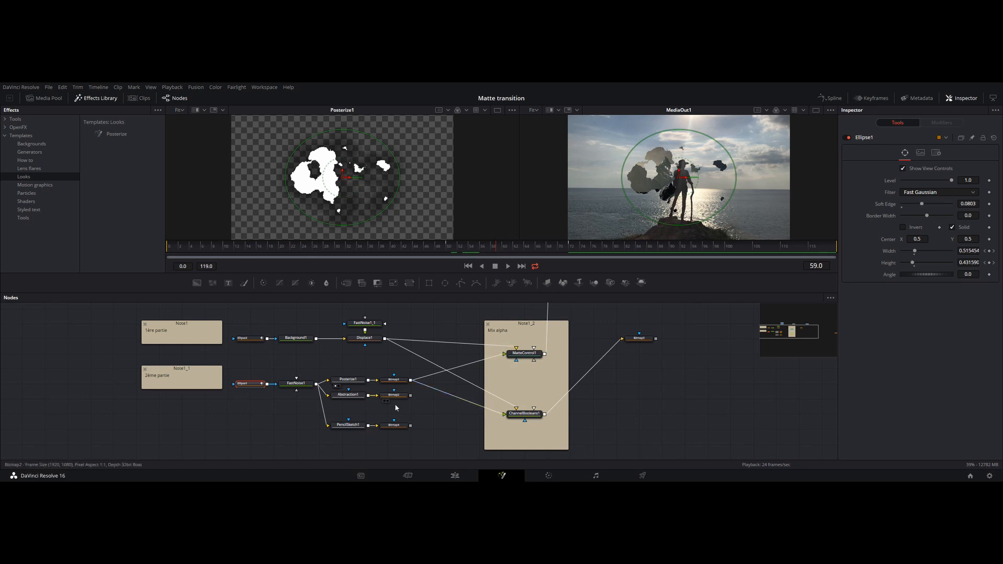
{"action": "left_click", "coordinate": [347, 379]}
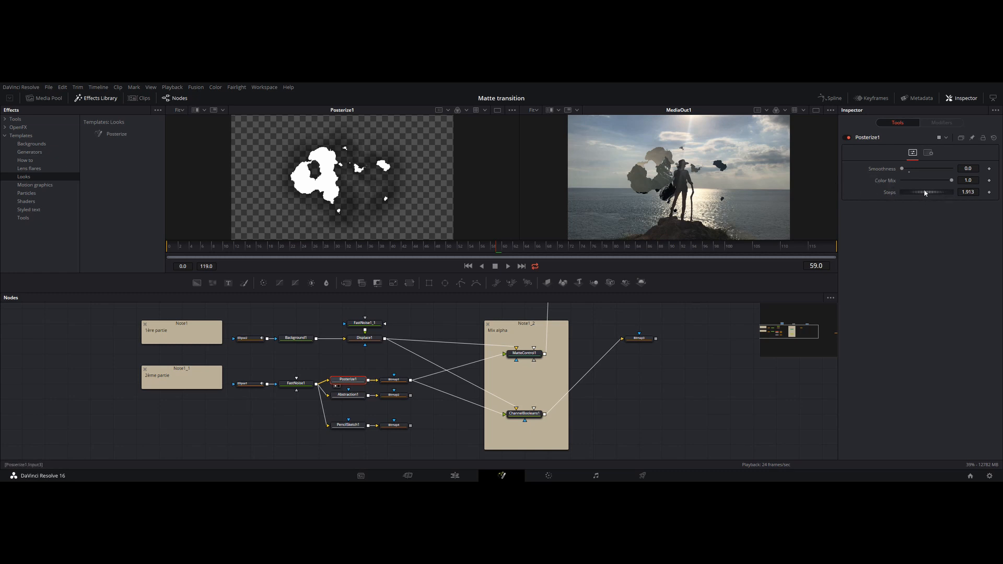
Step: Set Posterize1's steps to 1.92 and view the resulting Bitmap1 matte in the first viewer
{"action": "mouse_move", "coordinate": [925, 192]}
{"action": "left_mouse_down"}
{"action": "mouse_move", "coordinate": [944, 192]}
{"action": "mouse_move", "coordinate": [927, 192]}
{"action": "left_mouse_up"}
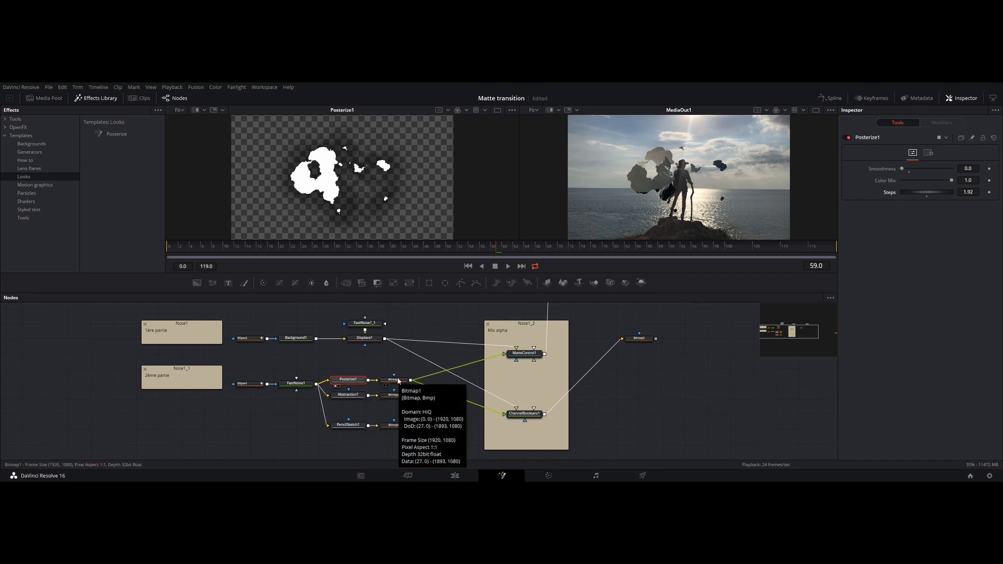
{"action": "left_click", "coordinate": [384, 385]}
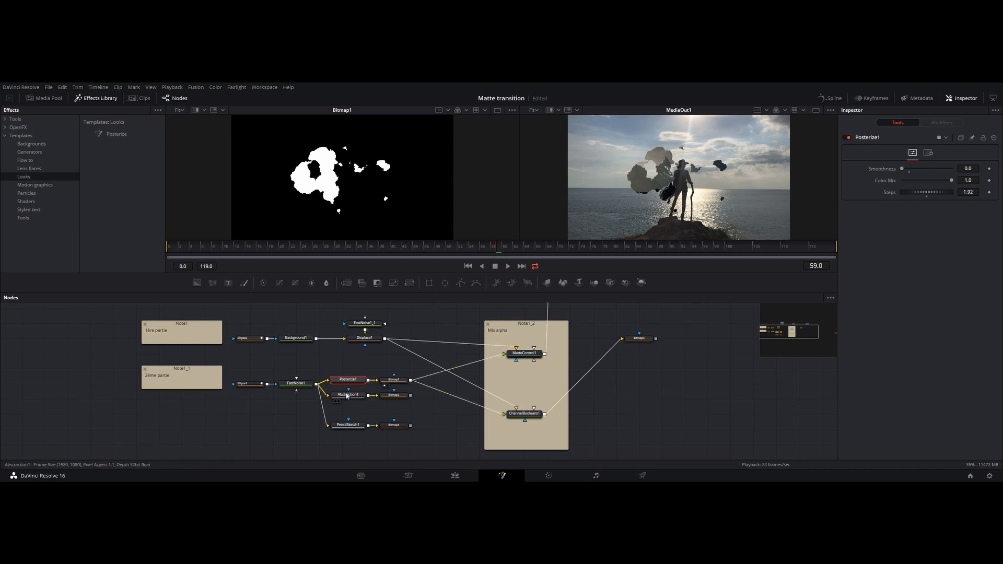
Step: Bring up Abstraction1's settings, scrub to frame 67 and compare its output with FastNoise1 in the first viewer
{"action": "left_click", "coordinate": [347, 396]}
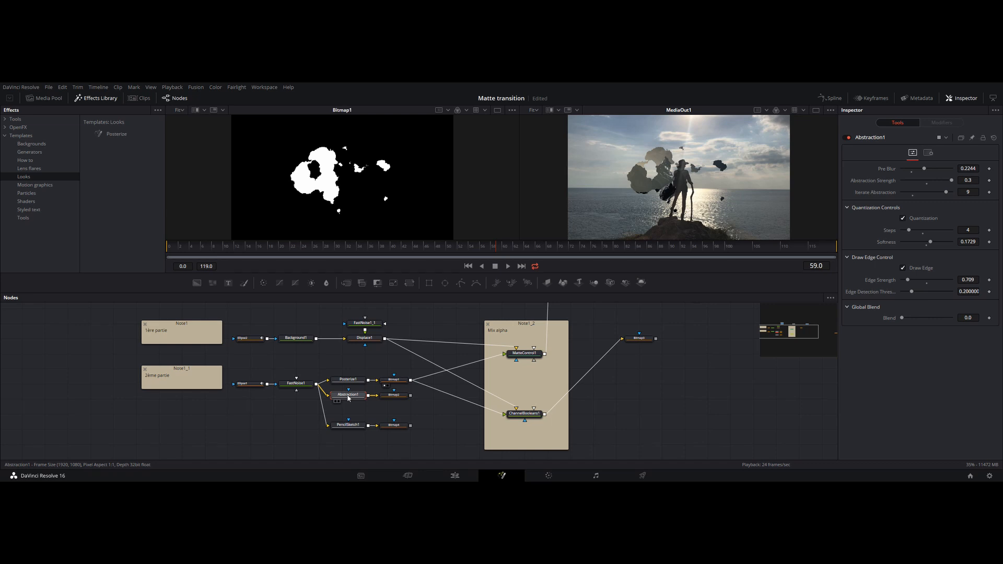
{"action": "left_click_drag", "start_coordinate": [348, 398], "coordinate": [302, 164]}
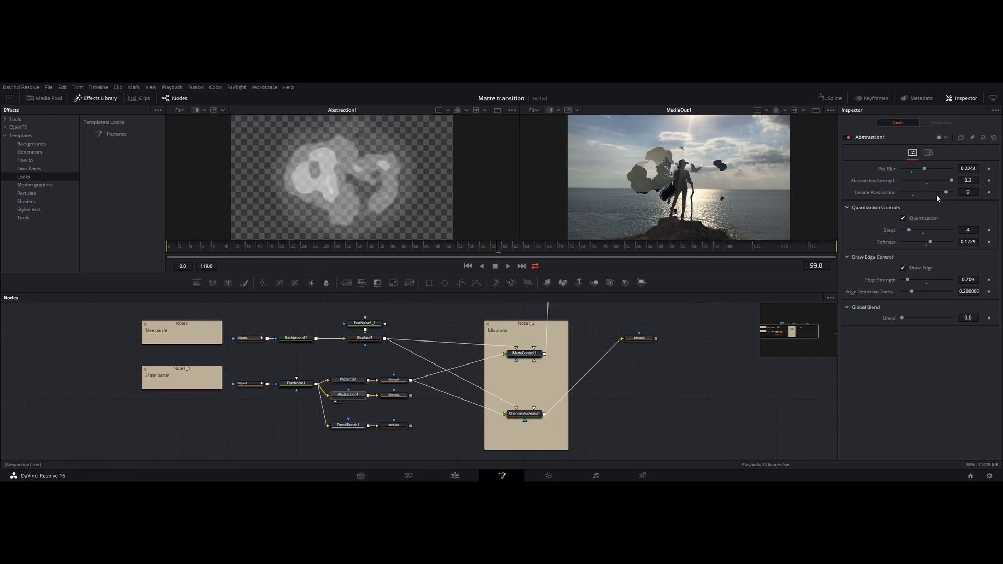
{"action": "left_click_drag", "start_coordinate": [326, 245], "coordinate": [541, 255]}
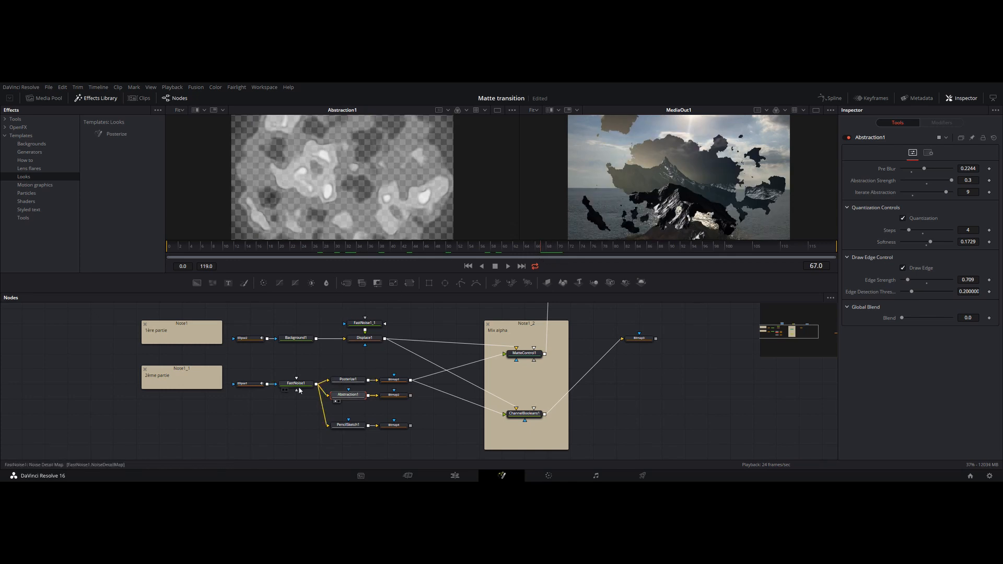
{"action": "key", "text": "1"}
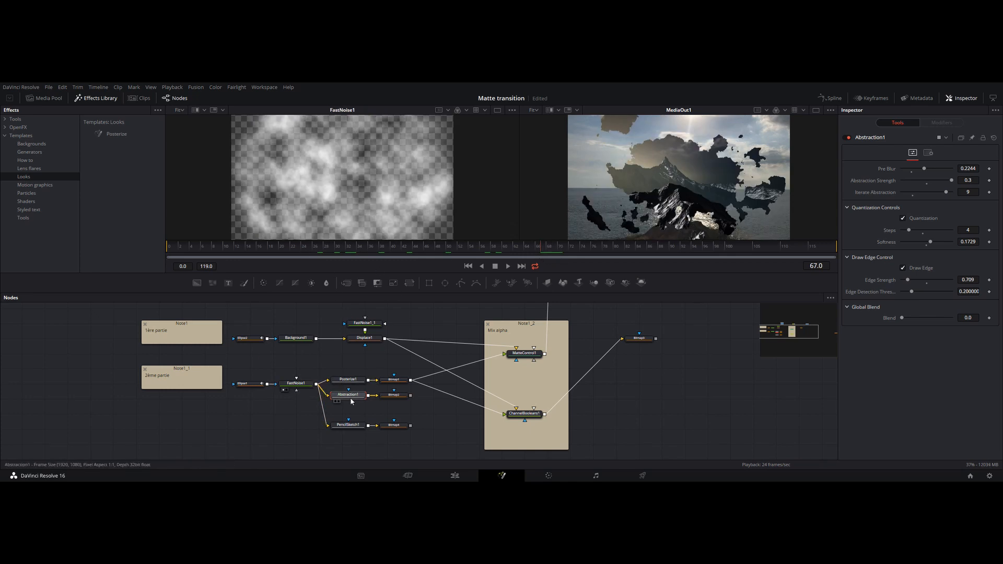
{"action": "key", "text": "1"}
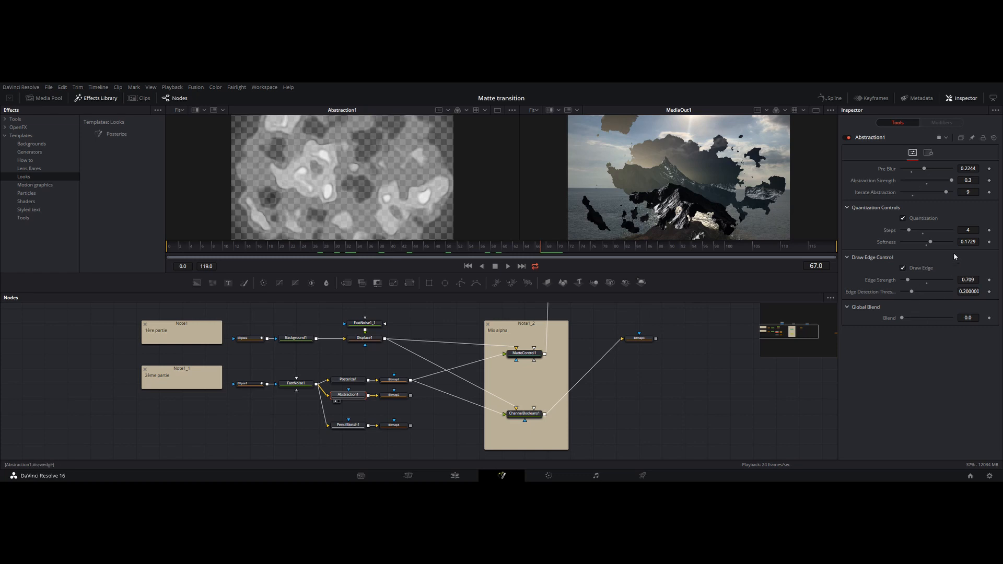
Step: Set Abstraction1's pre blur to 0.2323, abstraction strength to 0.2173 and iterate abstraction to 1
{"action": "mouse_move", "coordinate": [909, 229]}
{"action": "left_mouse_down"}
{"action": "mouse_move", "coordinate": [922, 230]}
{"action": "mouse_move", "coordinate": [908, 232]}
{"action": "left_mouse_up"}
{"action": "left_click_drag", "start_coordinate": [925, 172], "coordinate": [940, 195]}
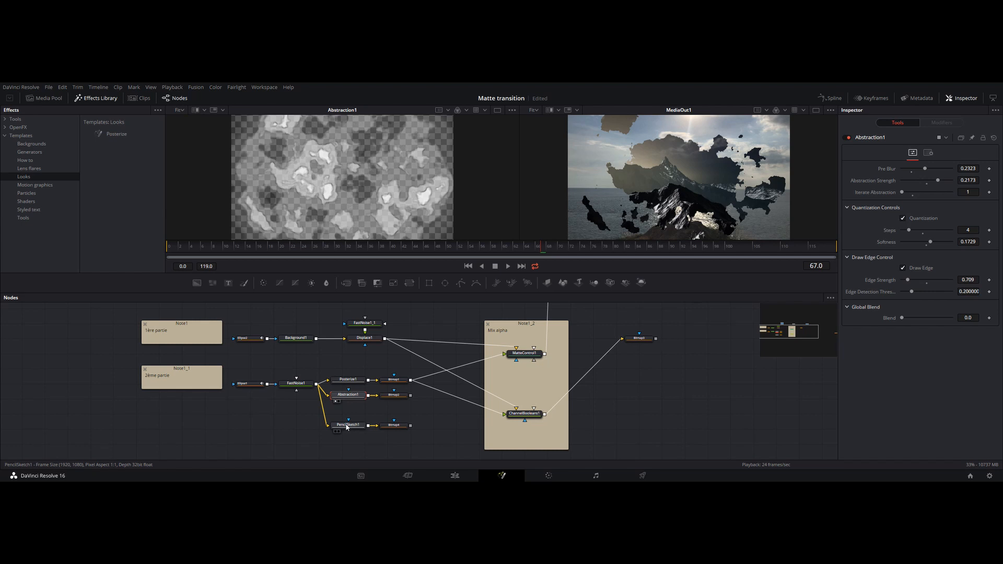
Step: View PencilSketch1 with its settings in the first viewer and scrub forward to frame 92 to examine its texture
{"action": "left_click_drag", "start_coordinate": [347, 426], "coordinate": [385, 181]}
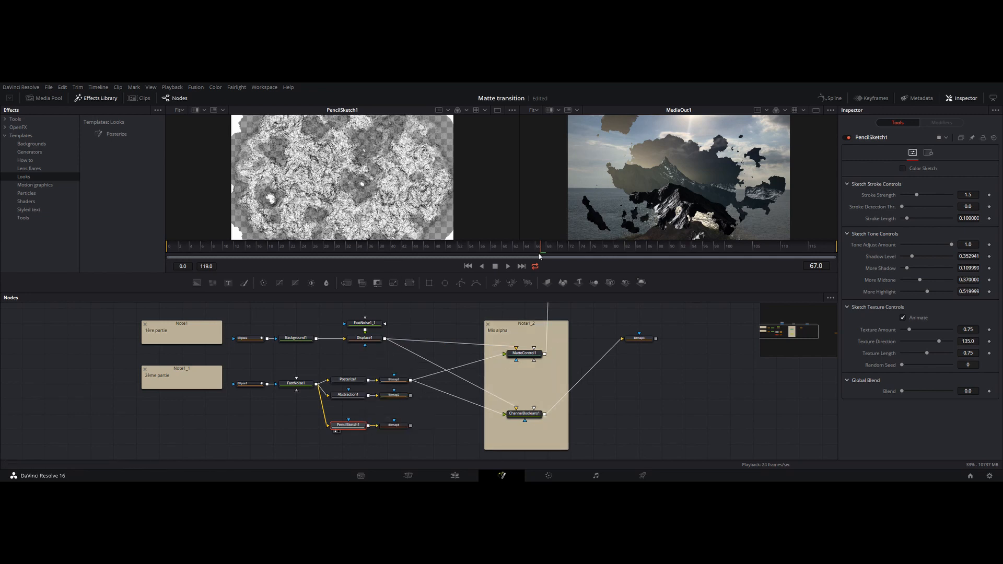
{"action": "left_click", "coordinate": [559, 249]}
{"action": "mouse_move", "coordinate": [558, 247]}
{"action": "left_mouse_down"}
{"action": "mouse_move", "coordinate": [637, 249]}
{"action": "mouse_move", "coordinate": [336, 248]}
{"action": "mouse_move", "coordinate": [558, 248]}
{"action": "left_mouse_up"}
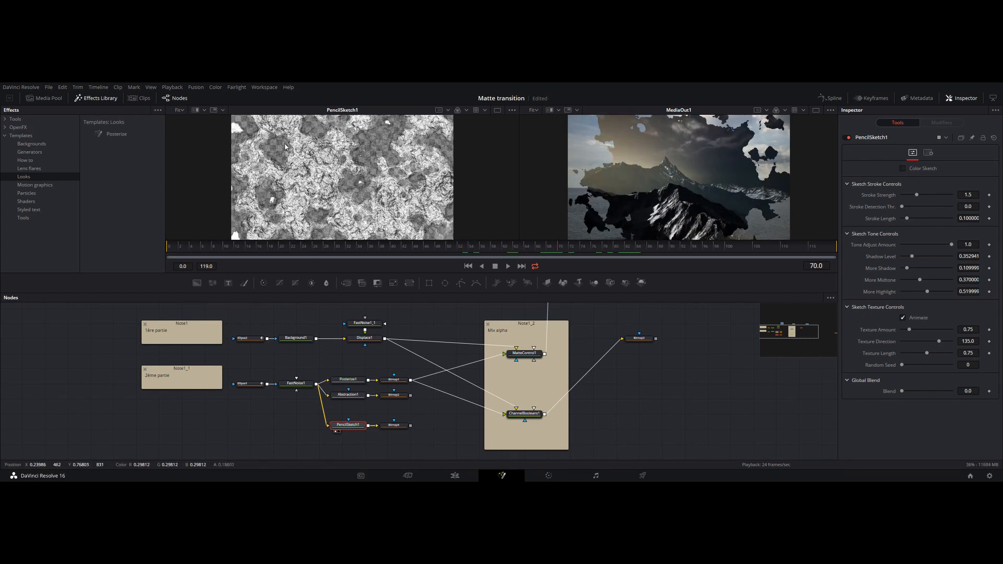
{"action": "mouse_move", "coordinate": [569, 249]}
{"action": "left_mouse_down"}
{"action": "mouse_move", "coordinate": [586, 251]}
{"action": "mouse_move", "coordinate": [572, 251]}
{"action": "left_mouse_up"}
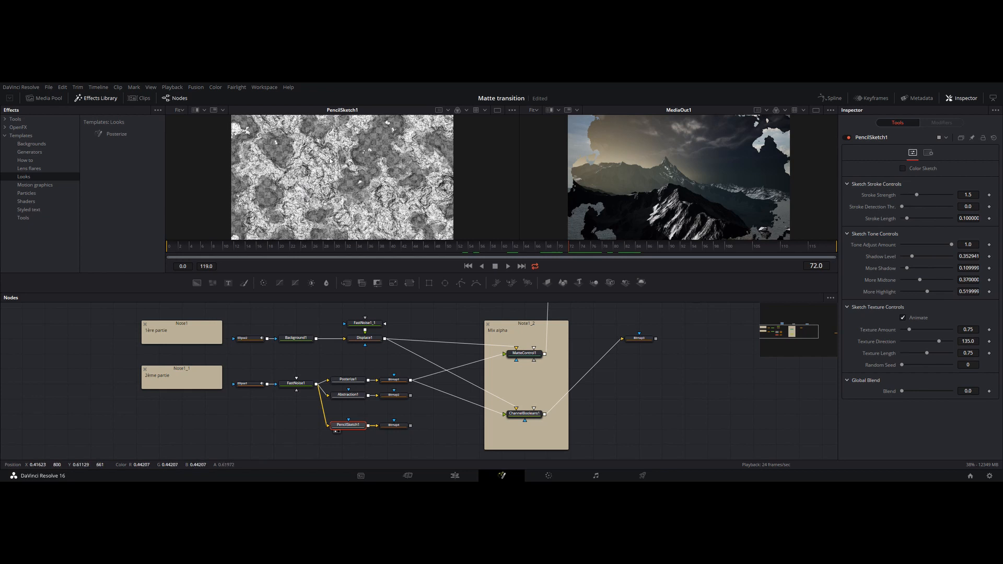
{"action": "left_click_drag", "start_coordinate": [578, 245], "coordinate": [682, 254]}
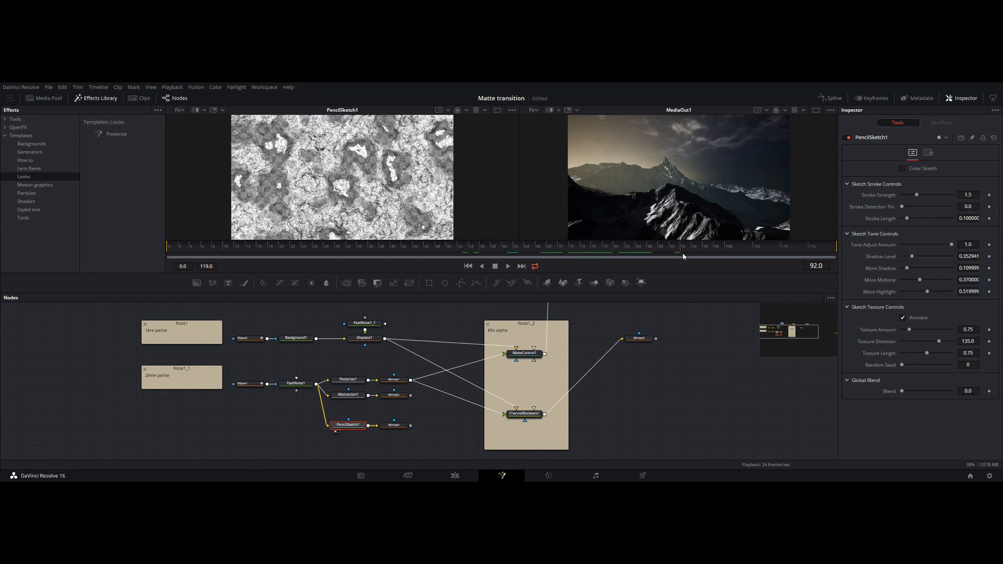
Step: Compare Posterize1's output with the Bitmap1 matte in the first viewer at frame 92
{"action": "left_click", "coordinate": [344, 380]}
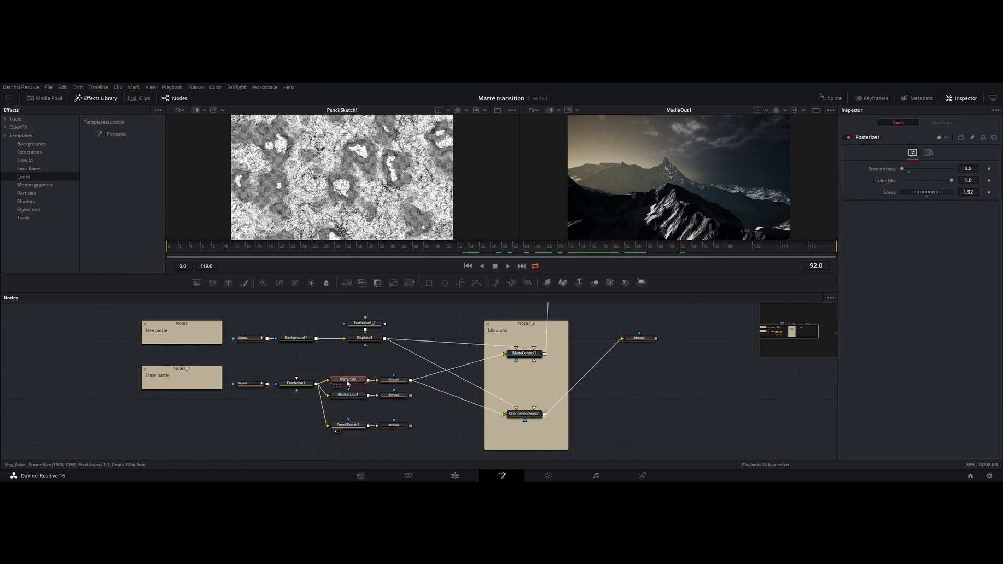
{"action": "left_click_drag", "start_coordinate": [344, 379], "coordinate": [327, 212]}
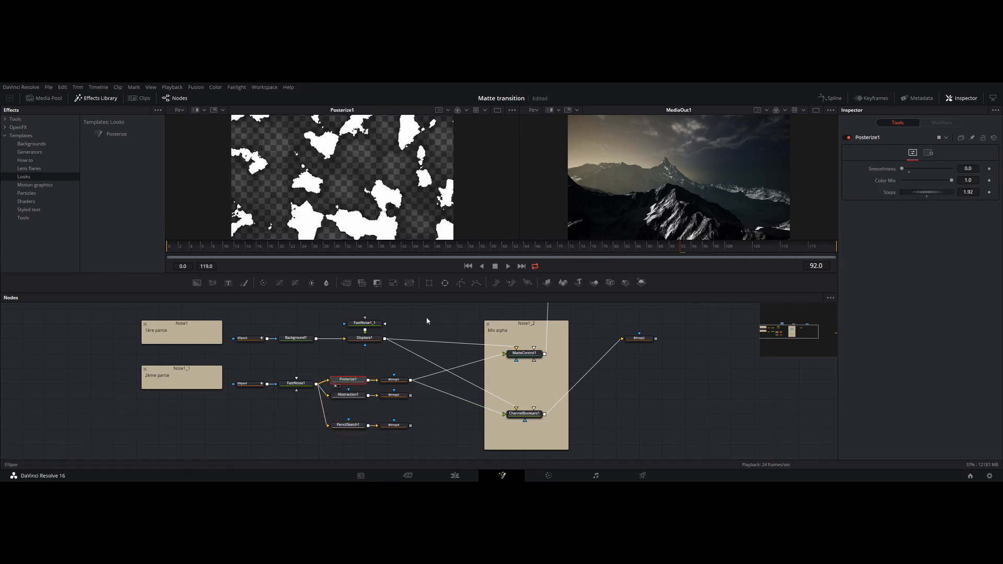
{"action": "left_click_drag", "start_coordinate": [394, 380], "coordinate": [389, 229]}
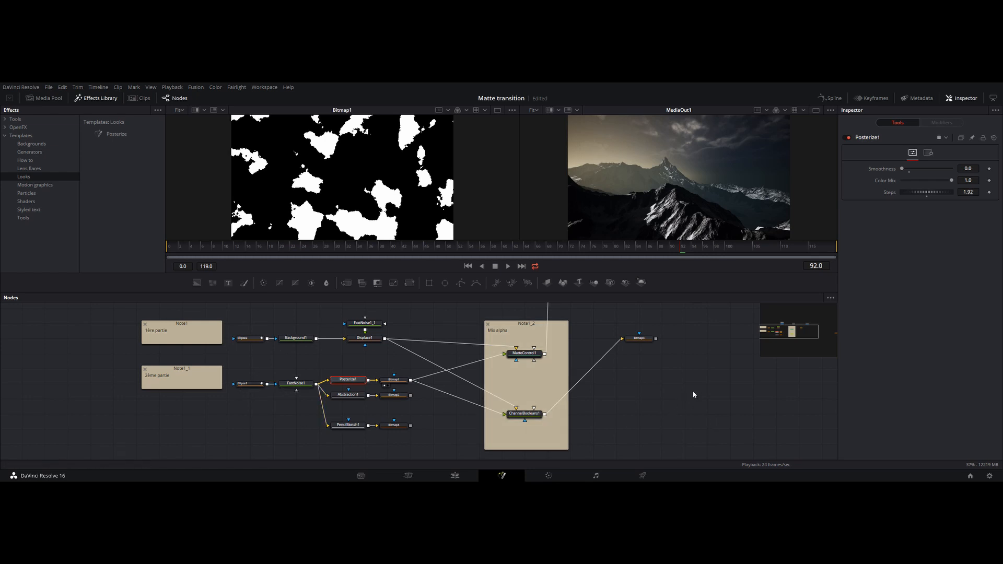
Step: Review MatteControl1's and ChannelBooleans1's settings and view ChannelBooleans1 and its downstream bitmap in the first viewer
{"action": "left_click_drag", "start_coordinate": [694, 394], "coordinate": [526, 391]}
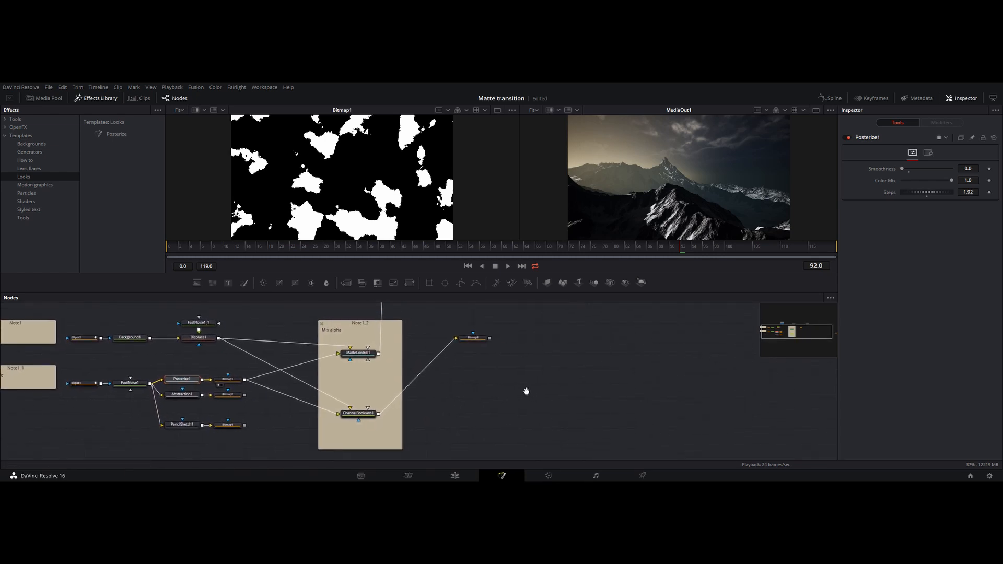
{"action": "left_click", "coordinate": [359, 358]}
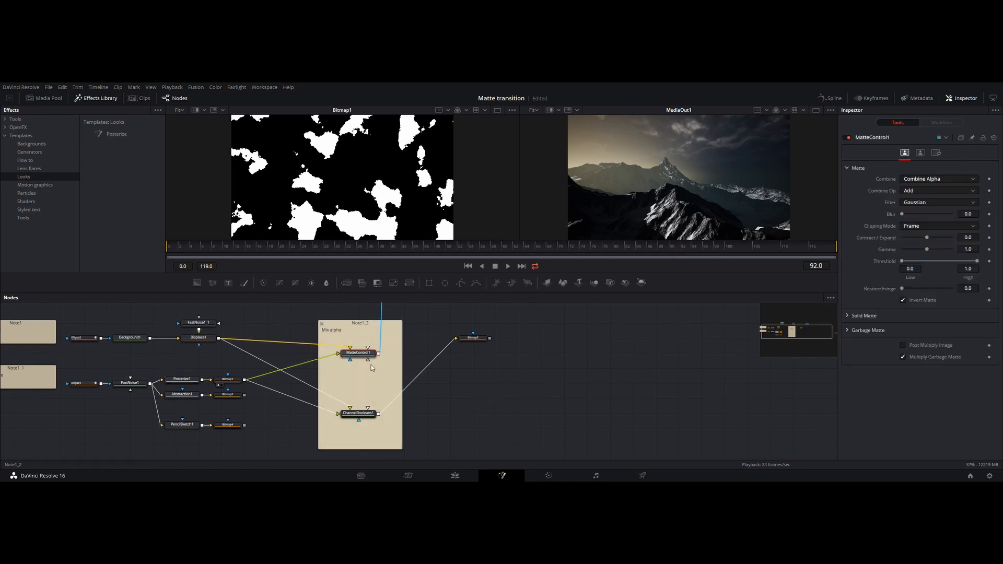
{"action": "left_click", "coordinate": [365, 415]}
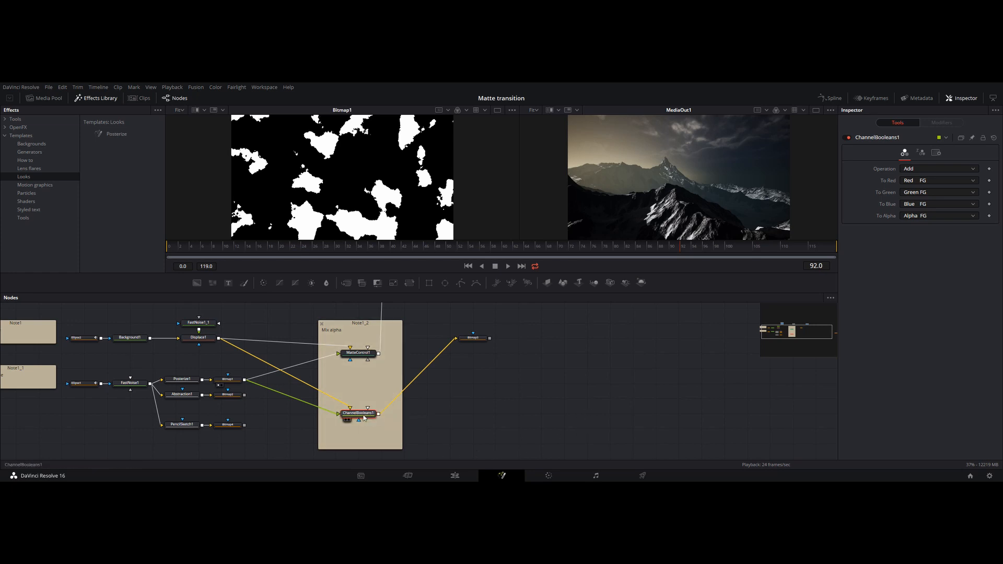
{"action": "key", "text": "1"}
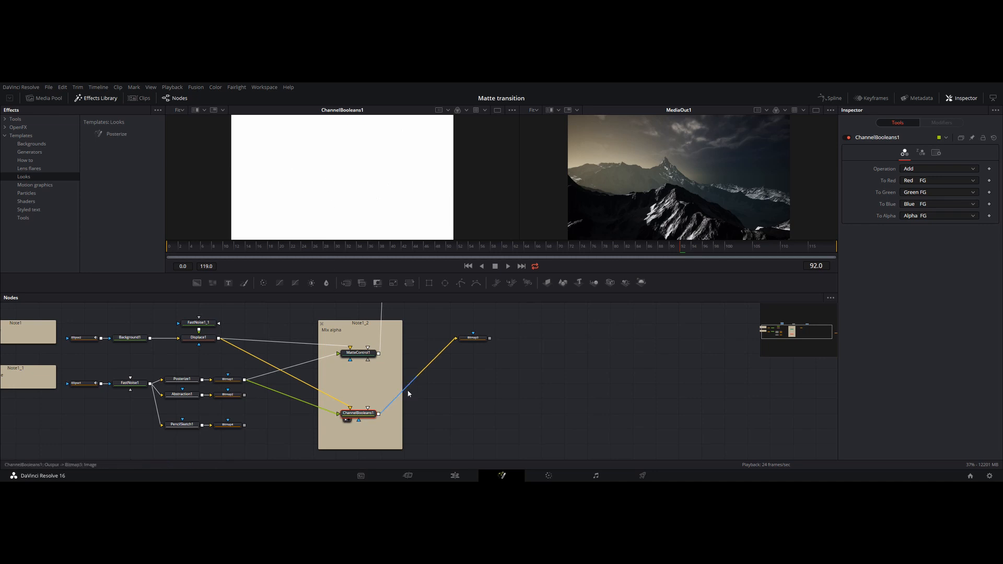
{"action": "left_click_drag", "start_coordinate": [474, 338], "coordinate": [344, 197]}
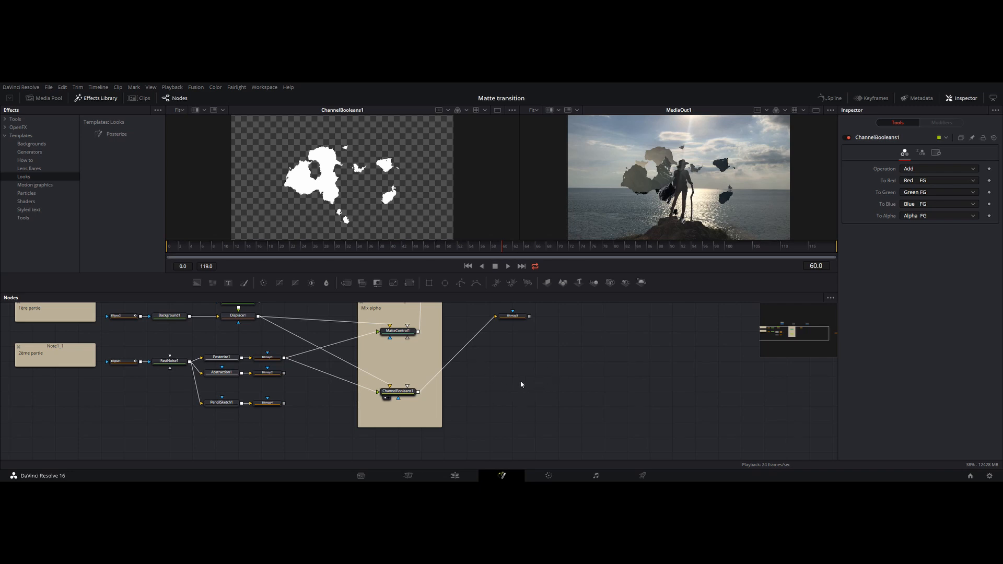
Step: Trace ChannelBooleans1's output to Bitmap3, view Bitmap3 in the first viewer and examine its inverted alpha settings
{"action": "left_click_drag", "start_coordinate": [565, 378], "coordinate": [535, 390]}
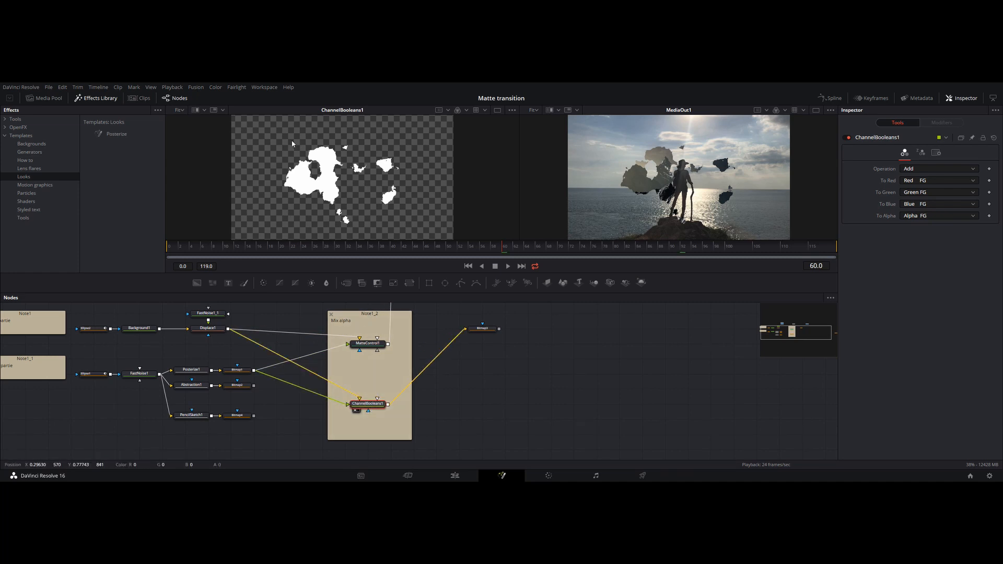
{"action": "left_click_drag", "start_coordinate": [535, 383], "coordinate": [544, 425]}
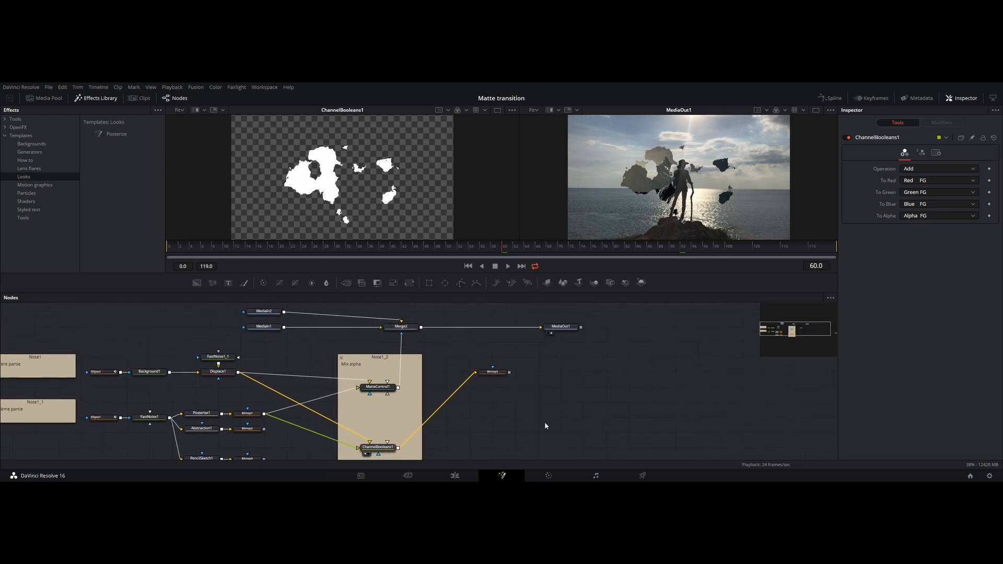
{"action": "left_click_drag", "start_coordinate": [399, 449], "coordinate": [411, 410]}
{"action": "left_click", "coordinate": [495, 373]}
{"action": "key", "text": "1"}
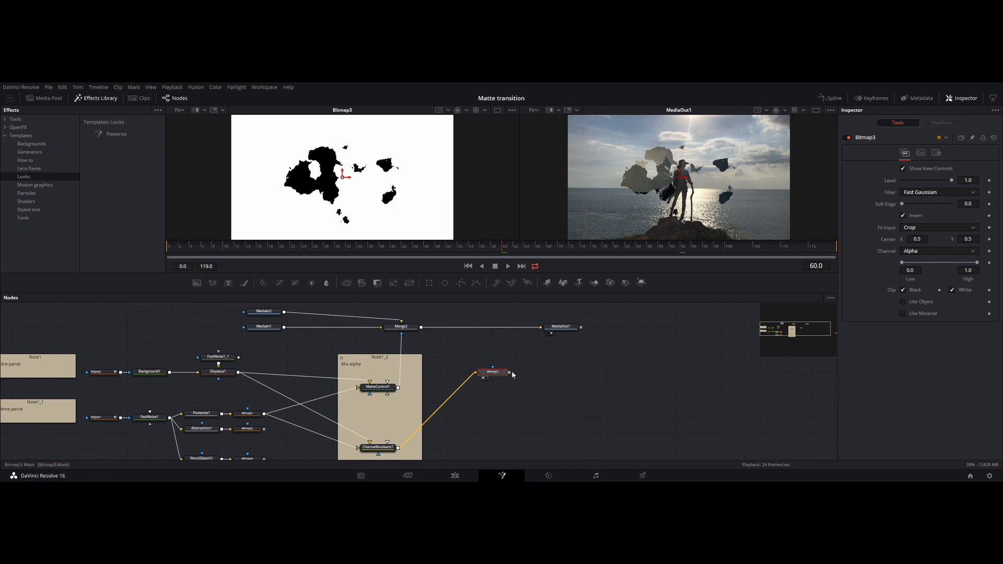
{"action": "left_click_drag", "start_coordinate": [510, 374], "coordinate": [579, 371]}
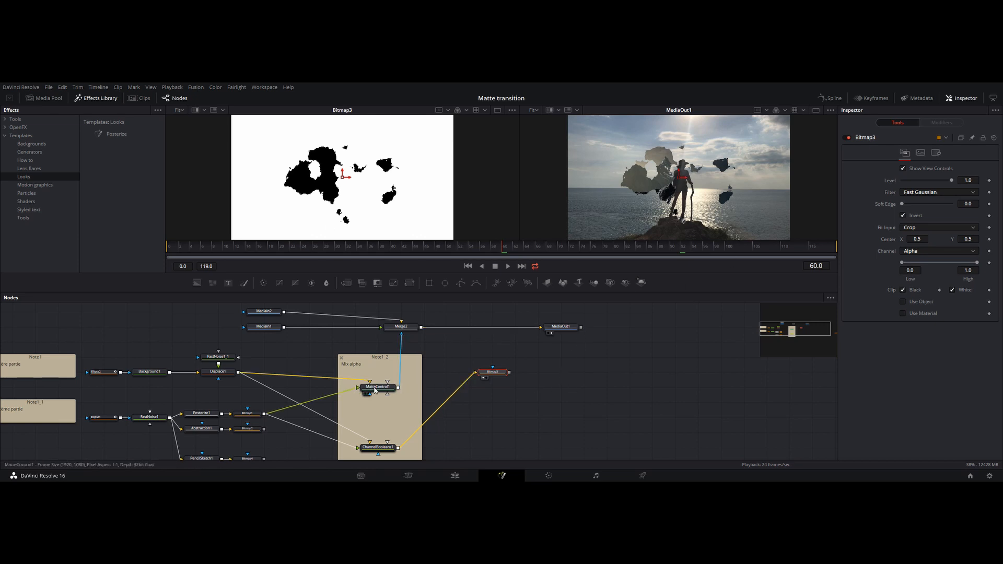
Step: Trace the Displace1 and bitmap inputs into MatteControl1 and examine its combine options, keeping Combine Alpha and the Add operation
{"action": "mouse_move", "coordinate": [375, 390]}
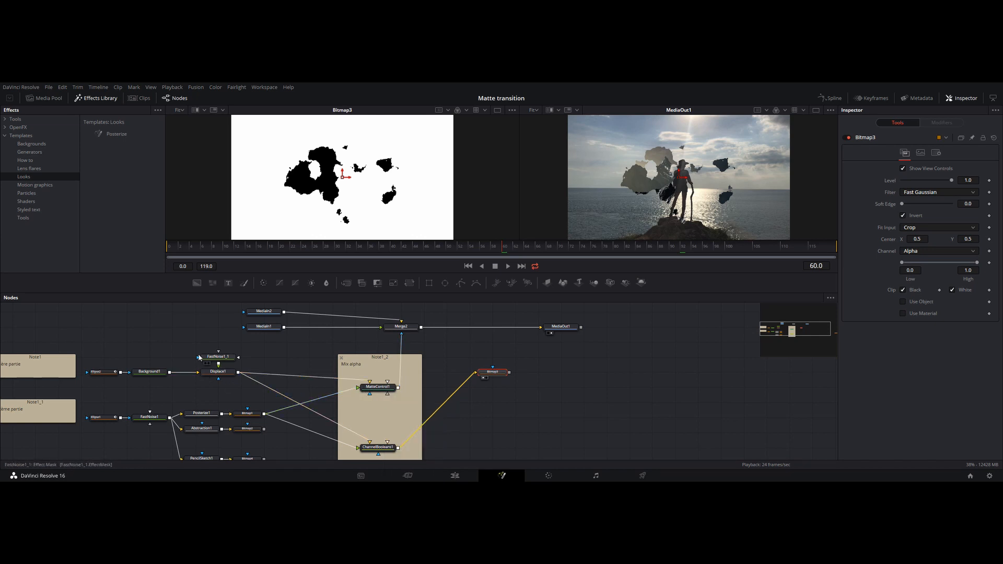
{"action": "left_click_drag", "start_coordinate": [238, 397], "coordinate": [364, 389]}
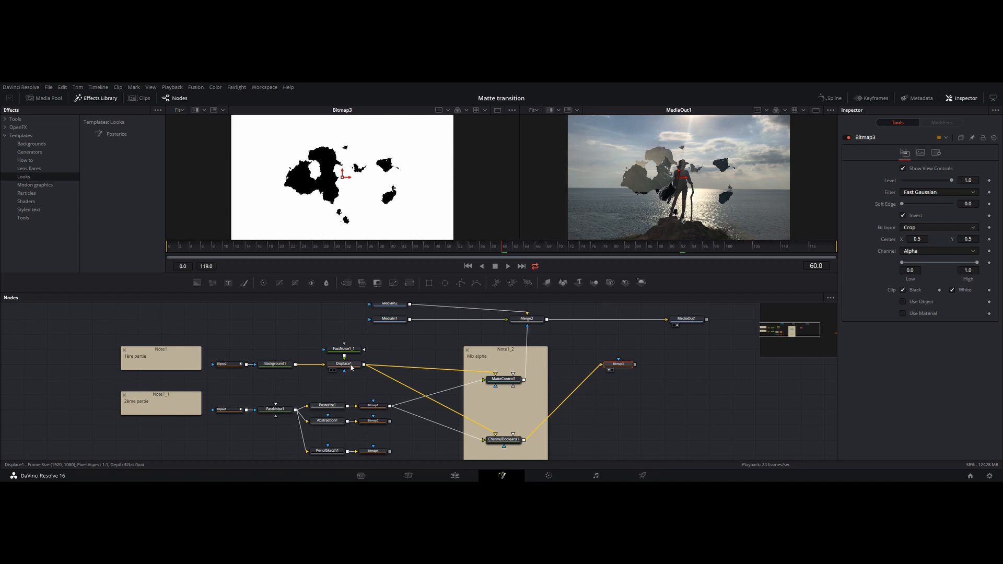
{"action": "mouse_move", "coordinate": [351, 367]}
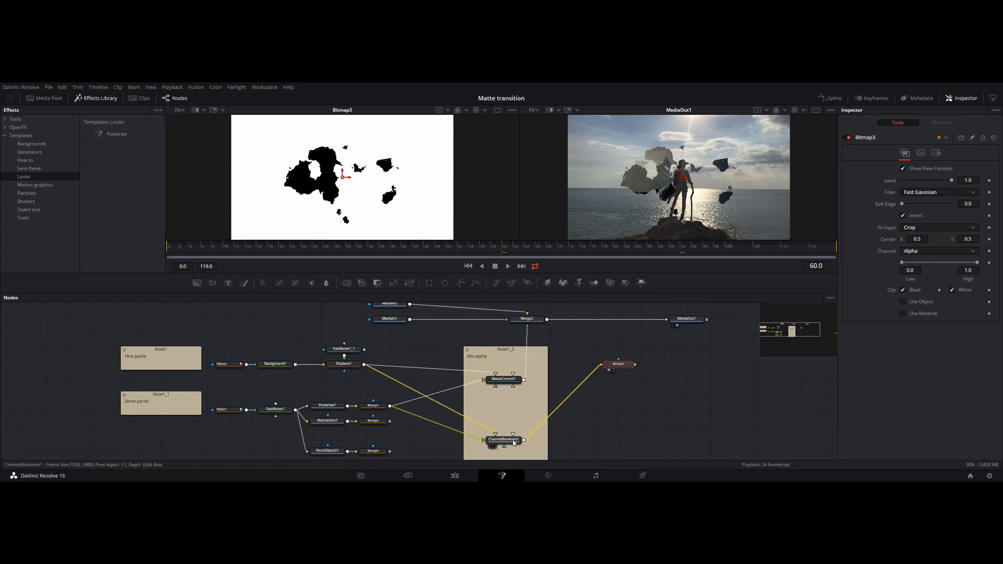
{"action": "left_click", "coordinate": [509, 382]}
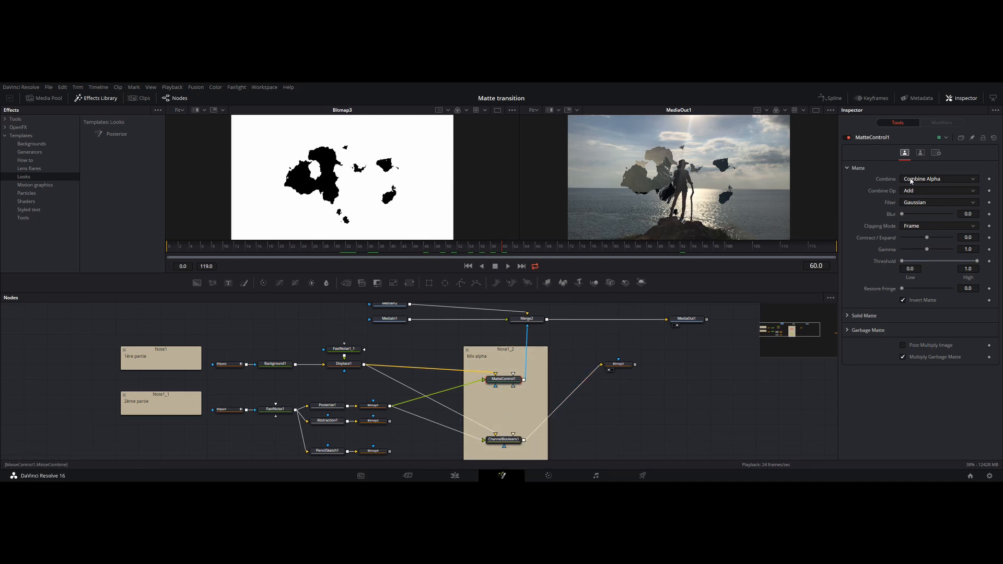
{"action": "left_click", "coordinate": [927, 179]}
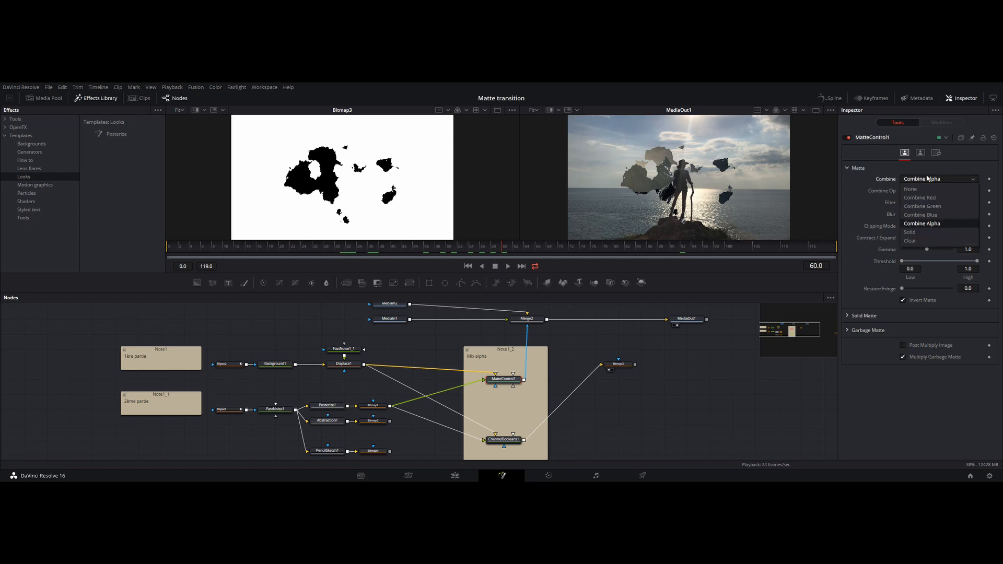
{"action": "left_click", "coordinate": [931, 224]}
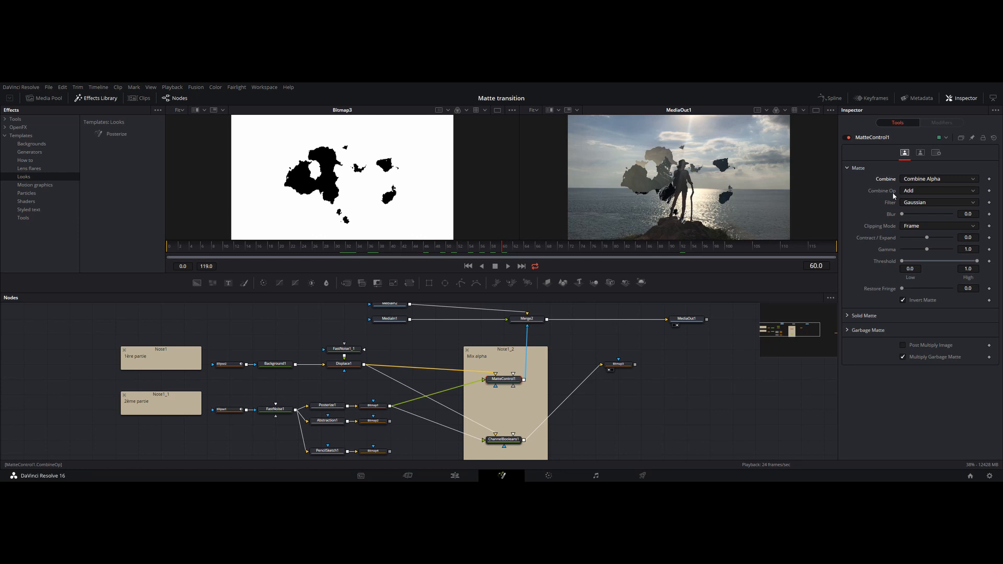
{"action": "left_click", "coordinate": [911, 192]}
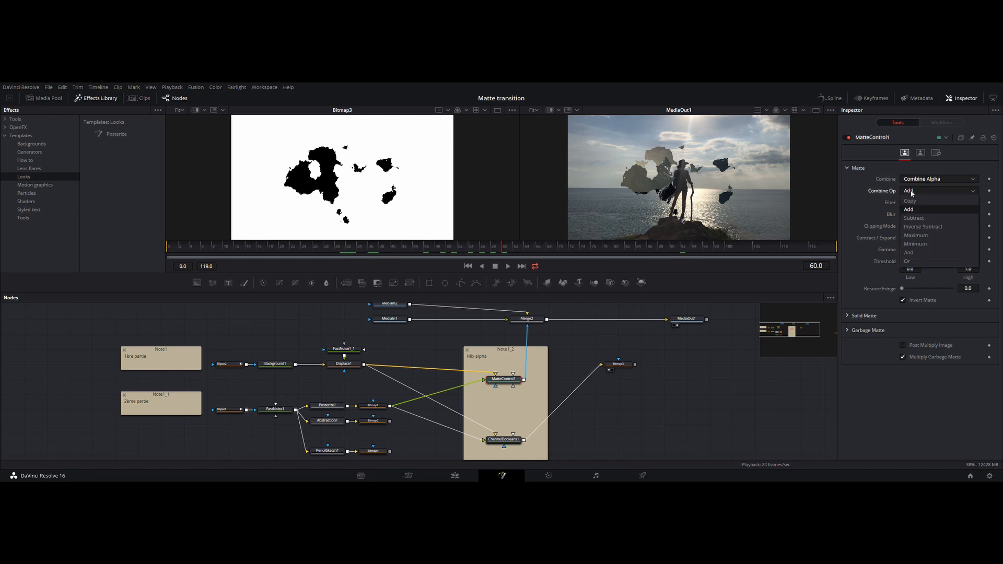
{"action": "left_click", "coordinate": [911, 192]}
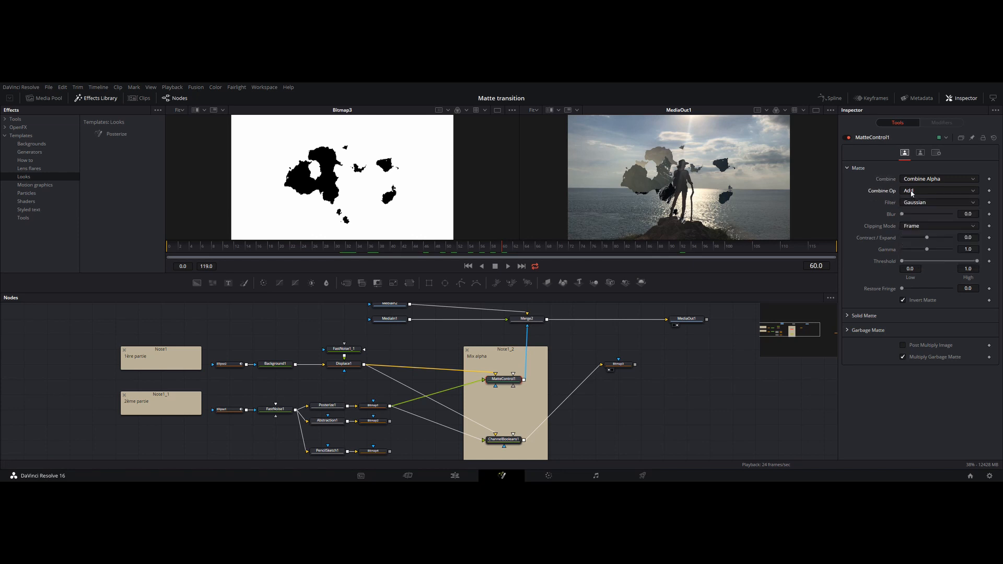
Step: Compare ChannelBooleans1's settings with MatteControl1's and view Merge2 in the first viewer
{"action": "left_click", "coordinate": [498, 440]}
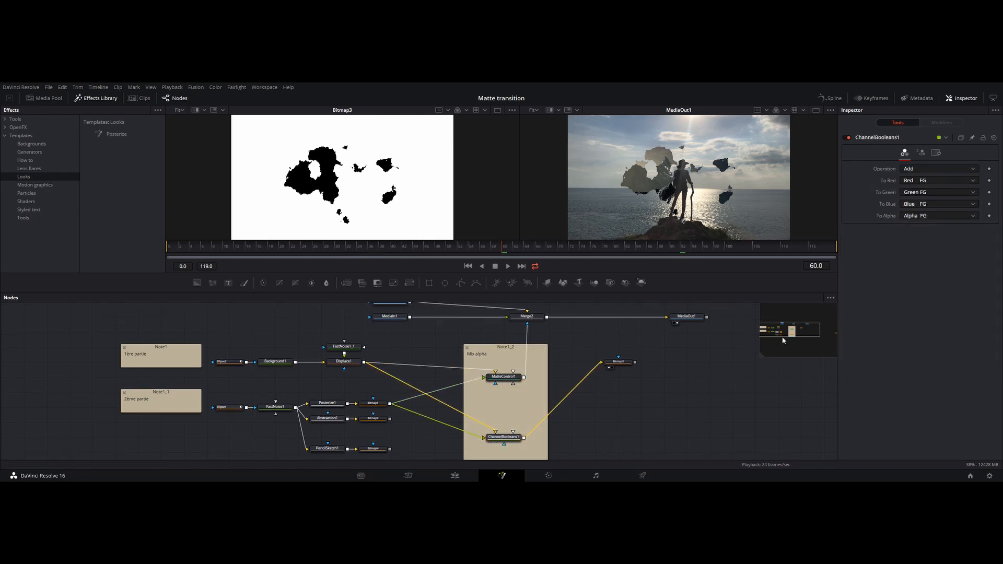
{"action": "left_click", "coordinate": [515, 376]}
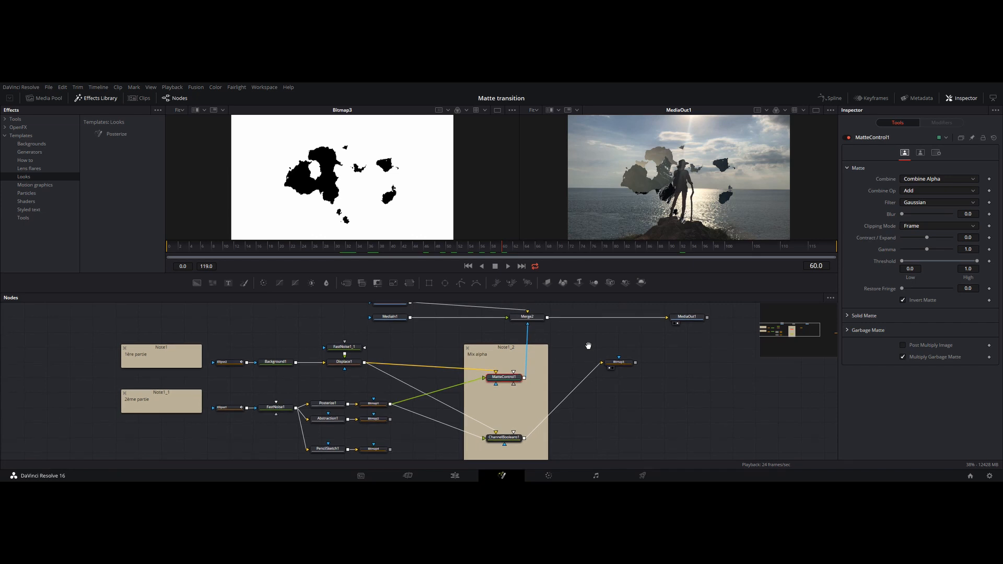
{"action": "left_click_drag", "start_coordinate": [588, 346], "coordinate": [590, 368]}
{"action": "left_click_drag", "start_coordinate": [528, 340], "coordinate": [408, 197]}
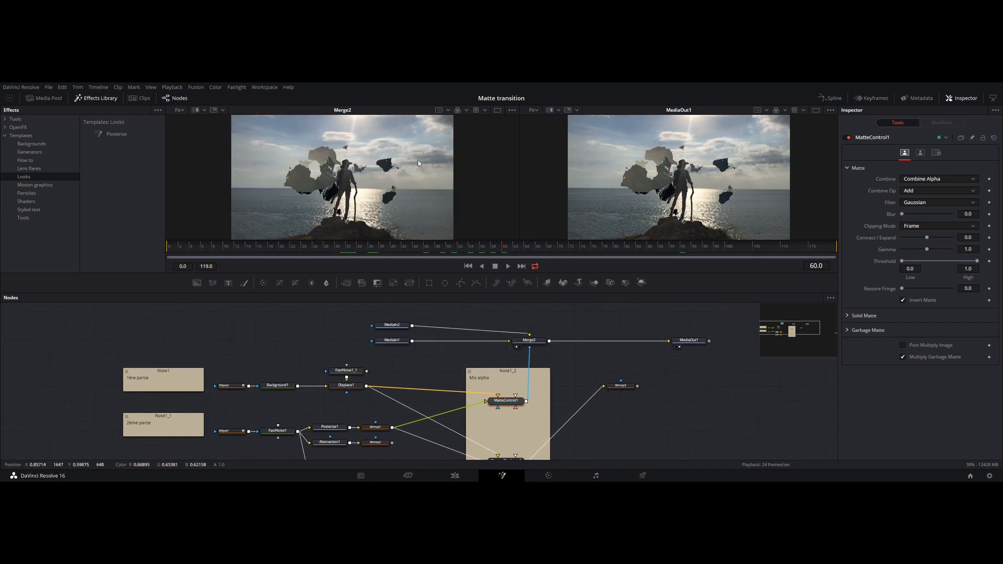
Step: At frame 67, disconnect the Posterize1 branch's bitmap from MatteControl1 to compare the transition without it, and reconnect it
{"action": "left_click_drag", "start_coordinate": [515, 252], "coordinate": [544, 257]}
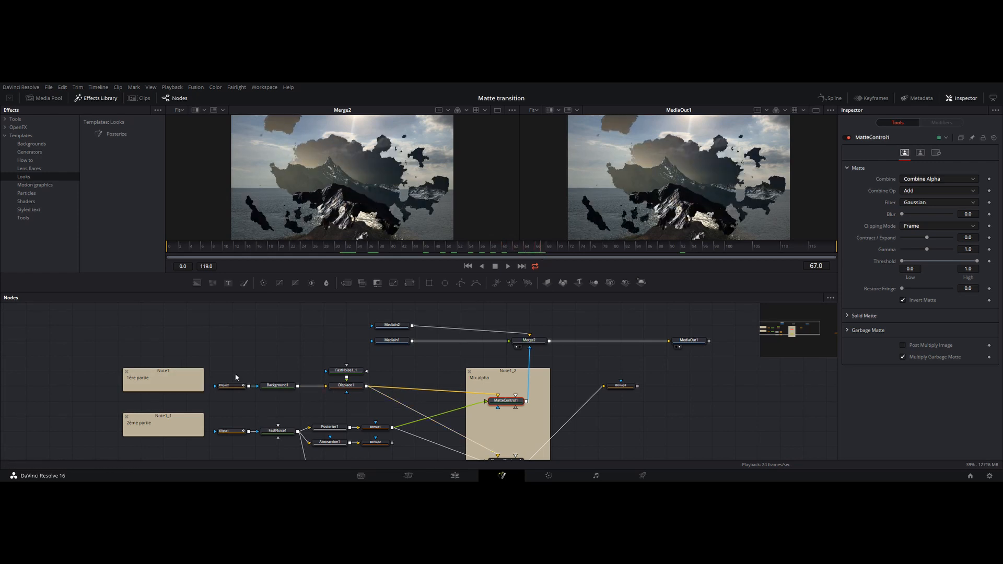
{"action": "left_click_drag", "start_coordinate": [413, 361], "coordinate": [414, 350]}
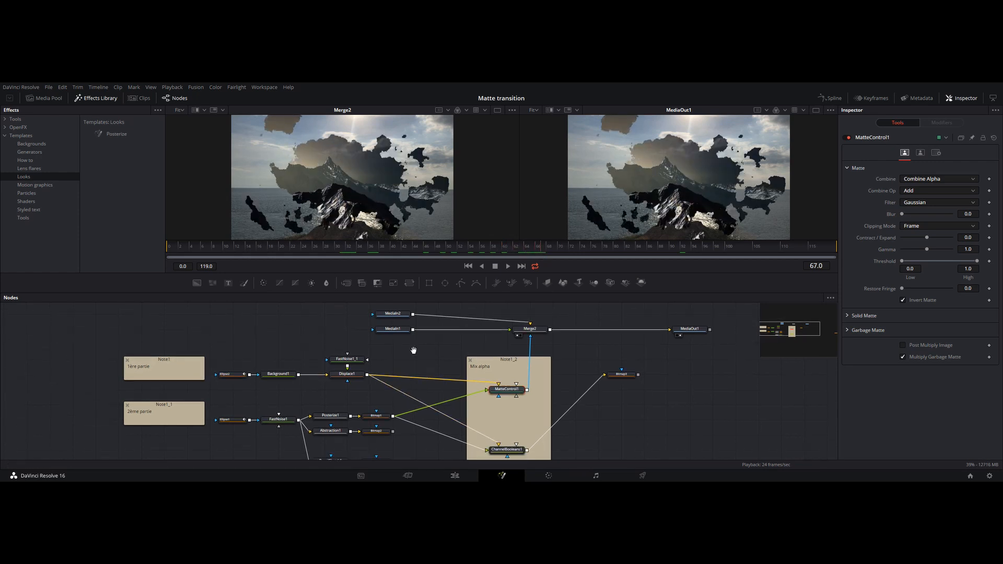
{"action": "left_click", "coordinate": [482, 391]}
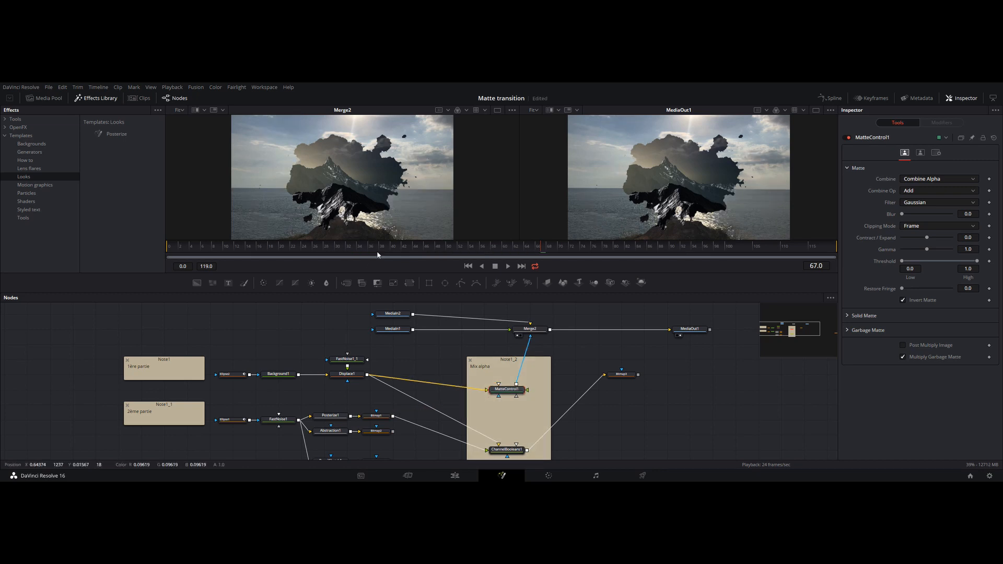
{"action": "left_click_drag", "start_coordinate": [395, 418], "coordinate": [528, 391]}
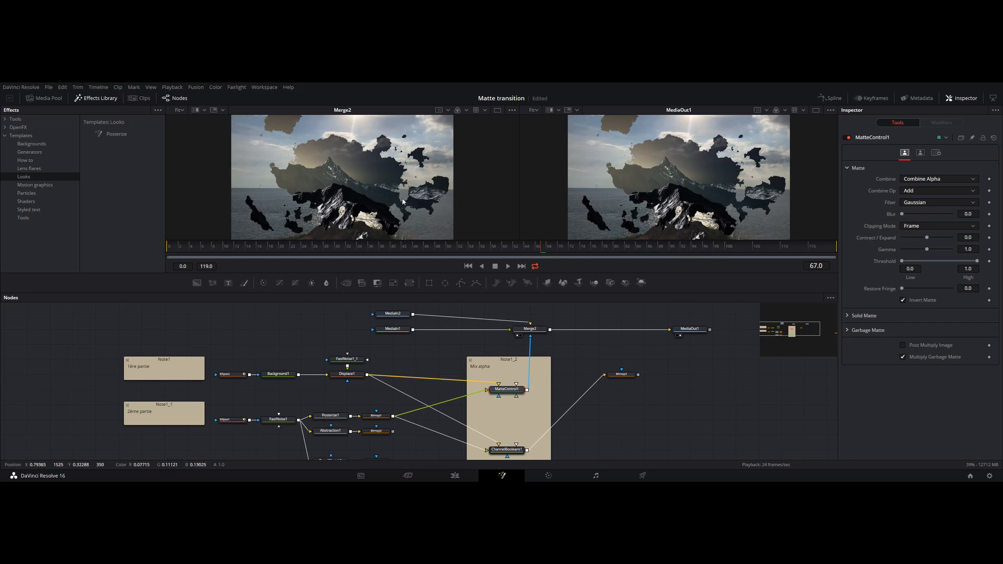
Step: Scrub through the end of the matte transition to frame 77 and play it back in the viewers
{"action": "left_click_drag", "start_coordinate": [508, 250], "coordinate": [541, 250]}
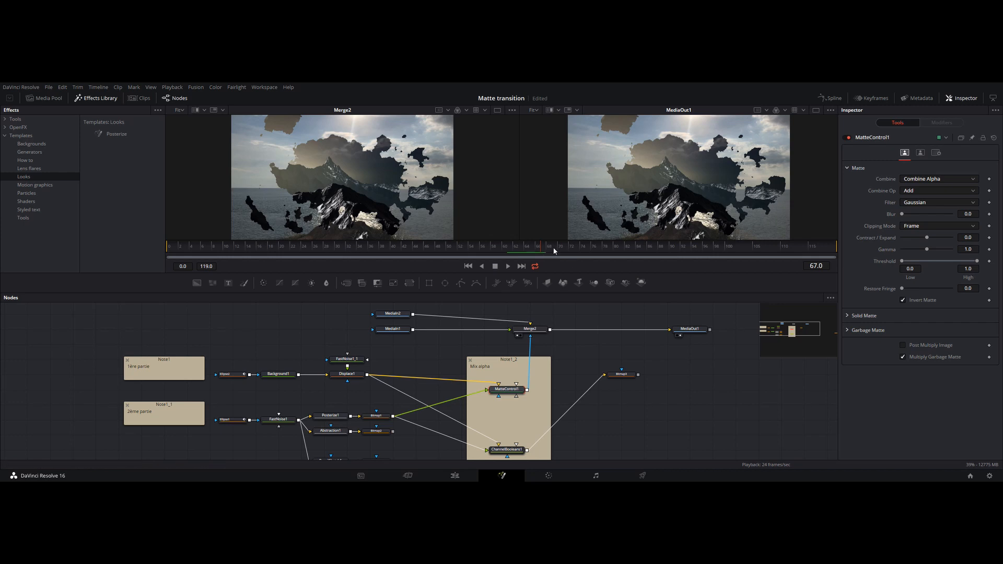
{"action": "left_click_drag", "start_coordinate": [555, 249], "coordinate": [596, 259]}
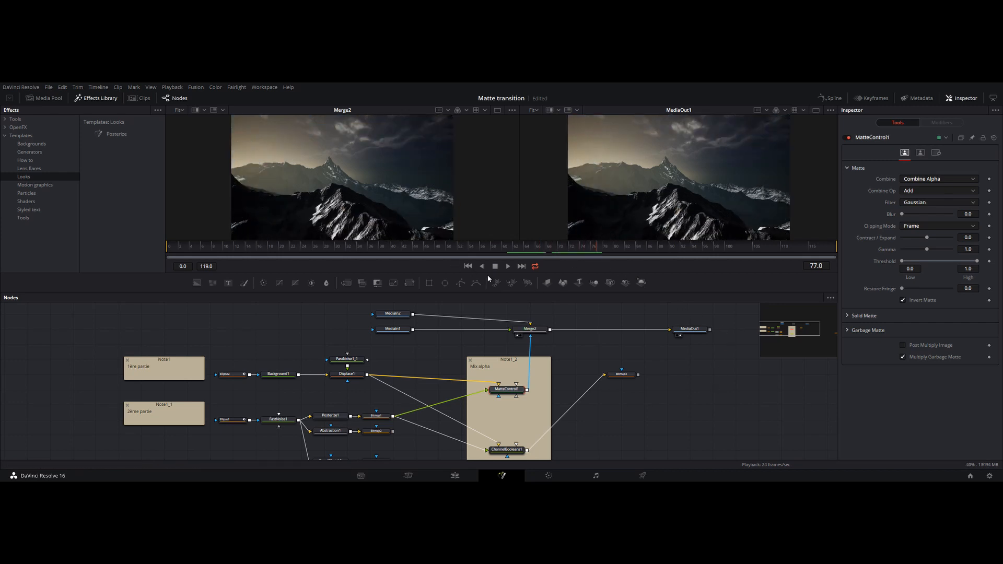
{"action": "left_click", "coordinate": [507, 266]}
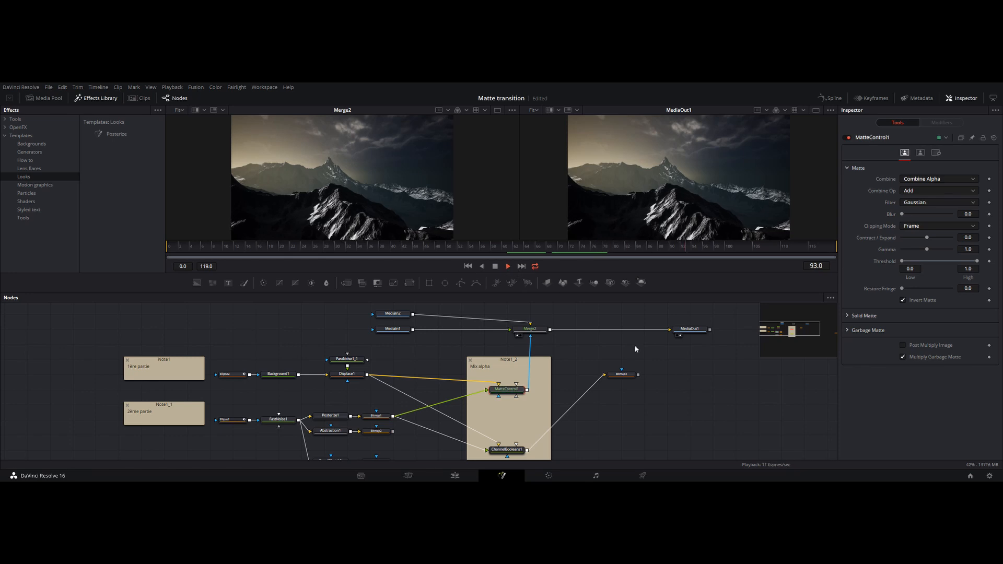